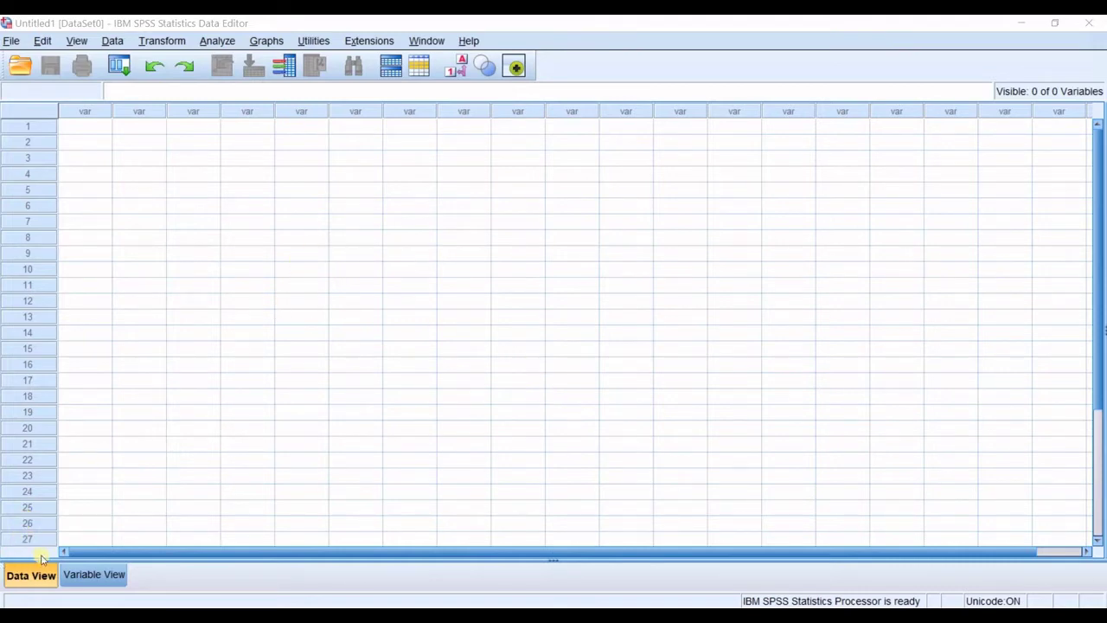
- Toggle between Data View and Variable View of the empty dataset
left_click(69, 575)
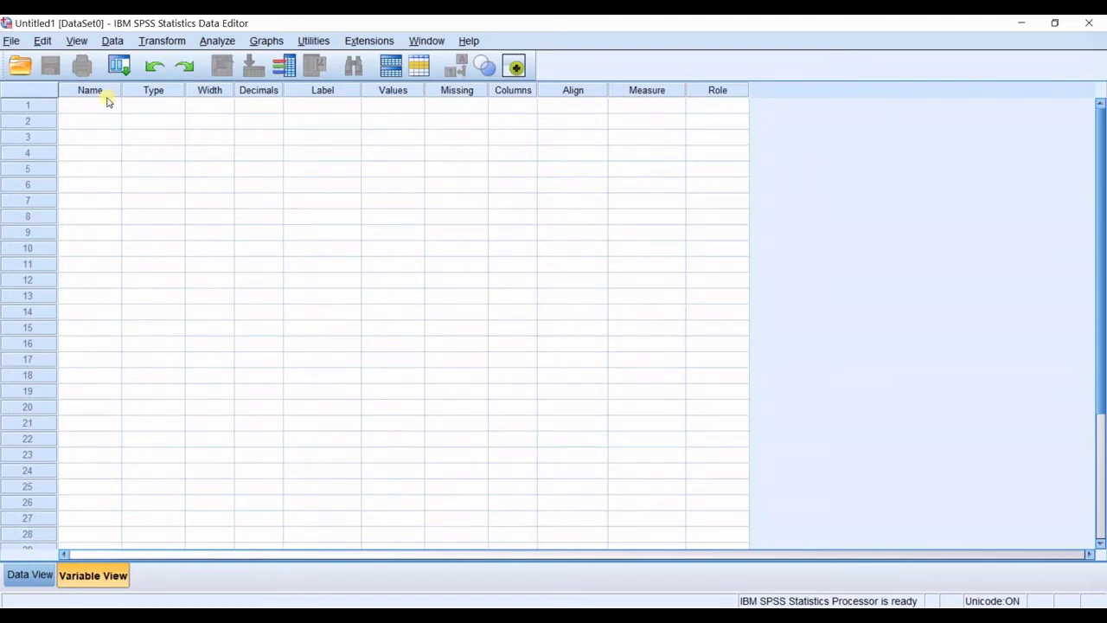
left_click(13, 579)
key("ctrl+t")
key("ctrl+t")
key("ctrl+t")
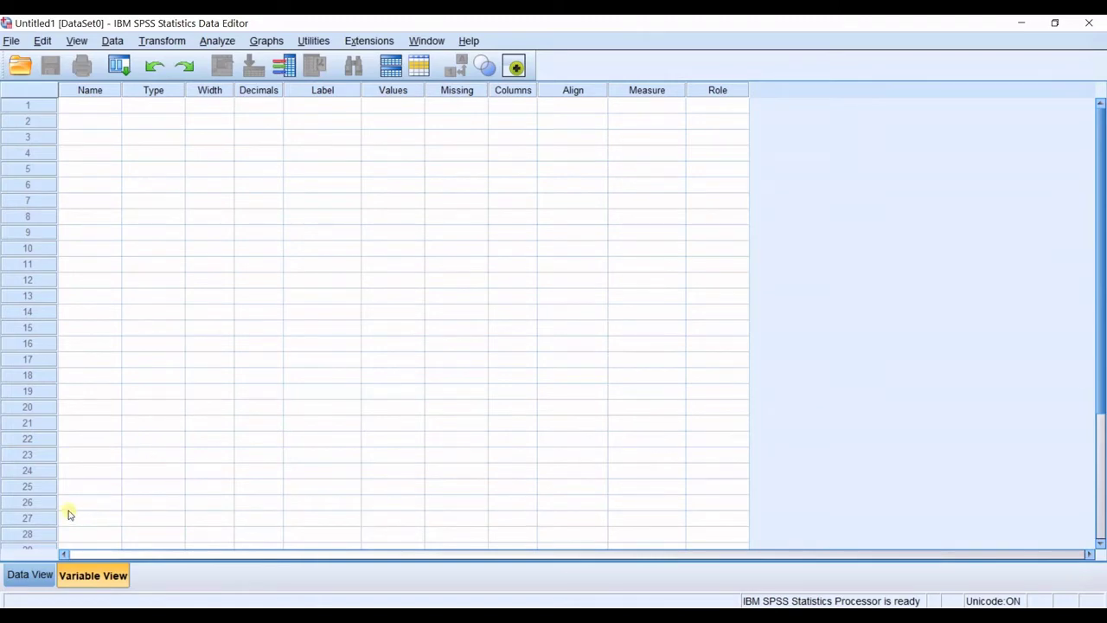
left_click(18, 575)
left_click(82, 130)
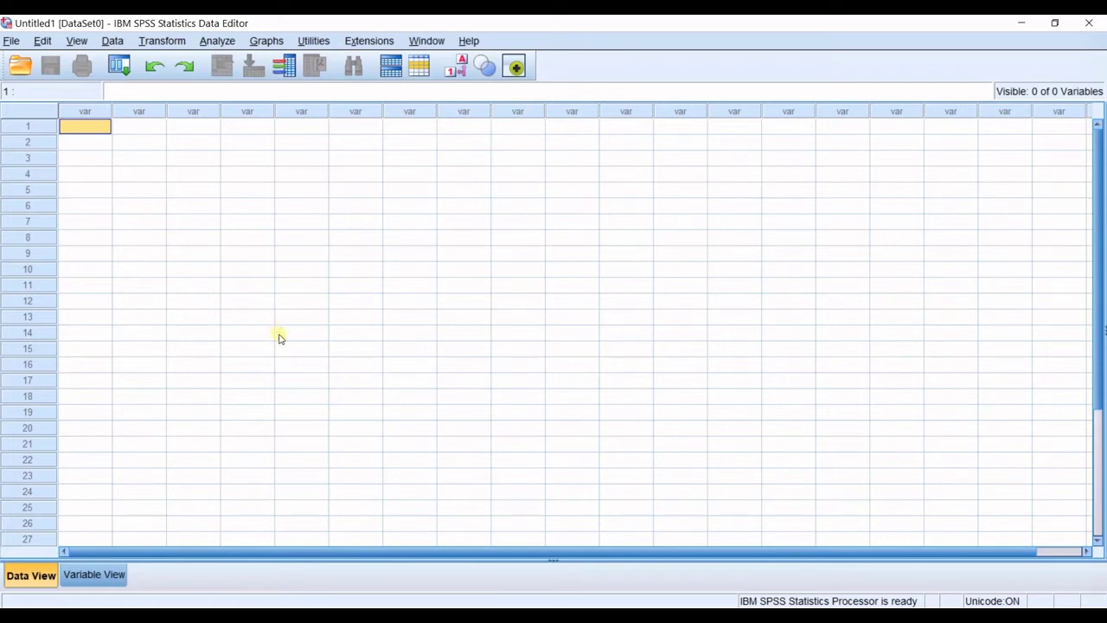
- Name the first variable 'gender', keep it Numeric, and lower its decimals to 0
left_click(109, 575)
left_click(81, 105)
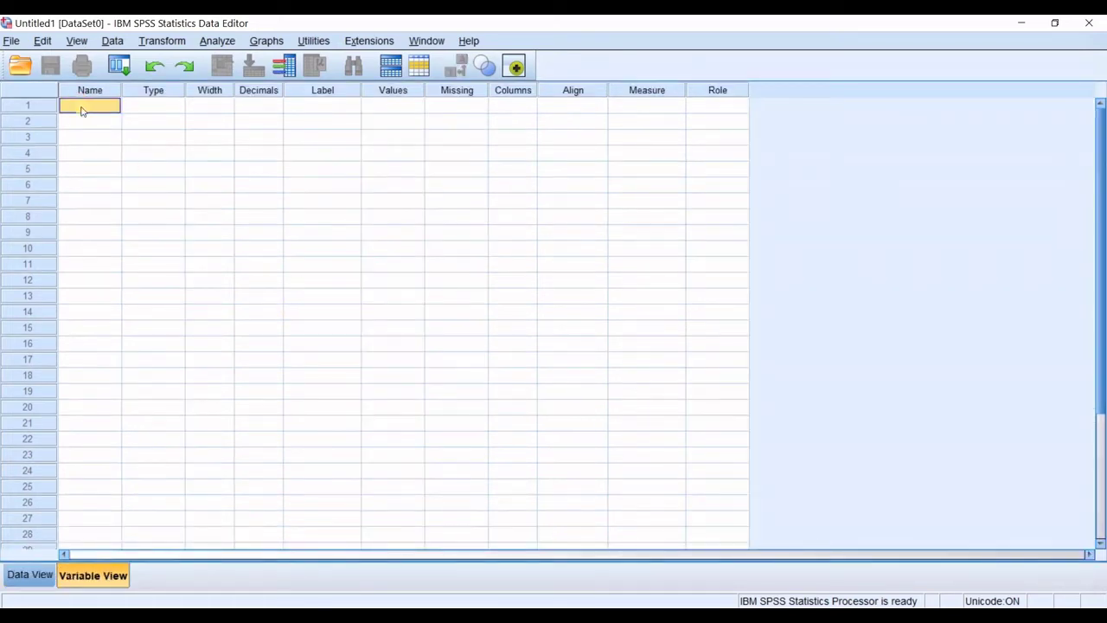
left_click(81, 107)
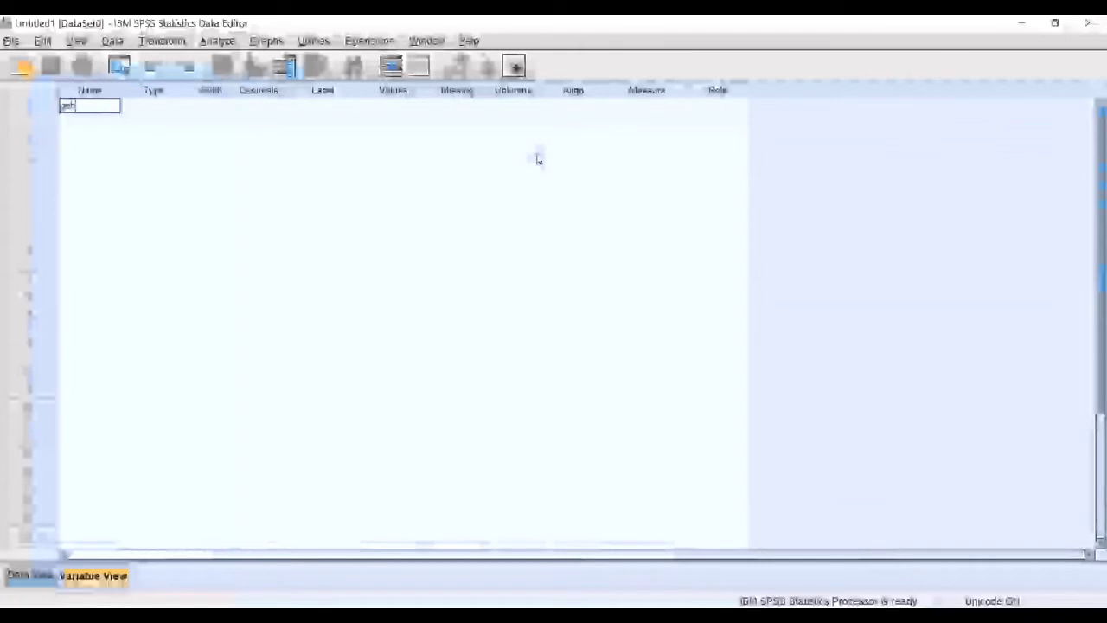
type("nder")
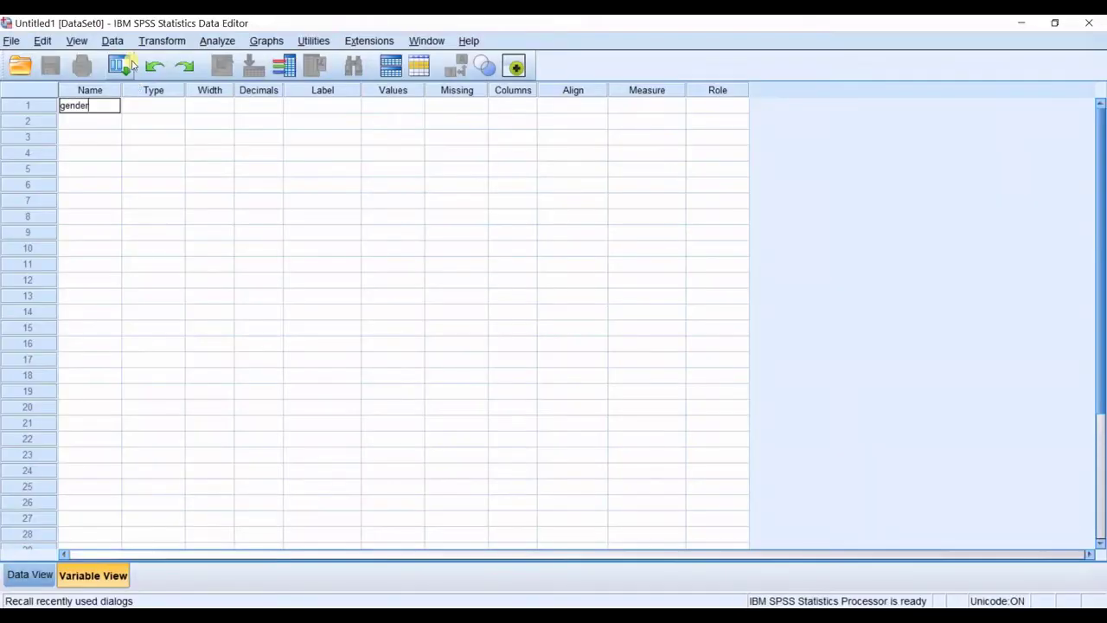
left_click(154, 103)
left_click(178, 105)
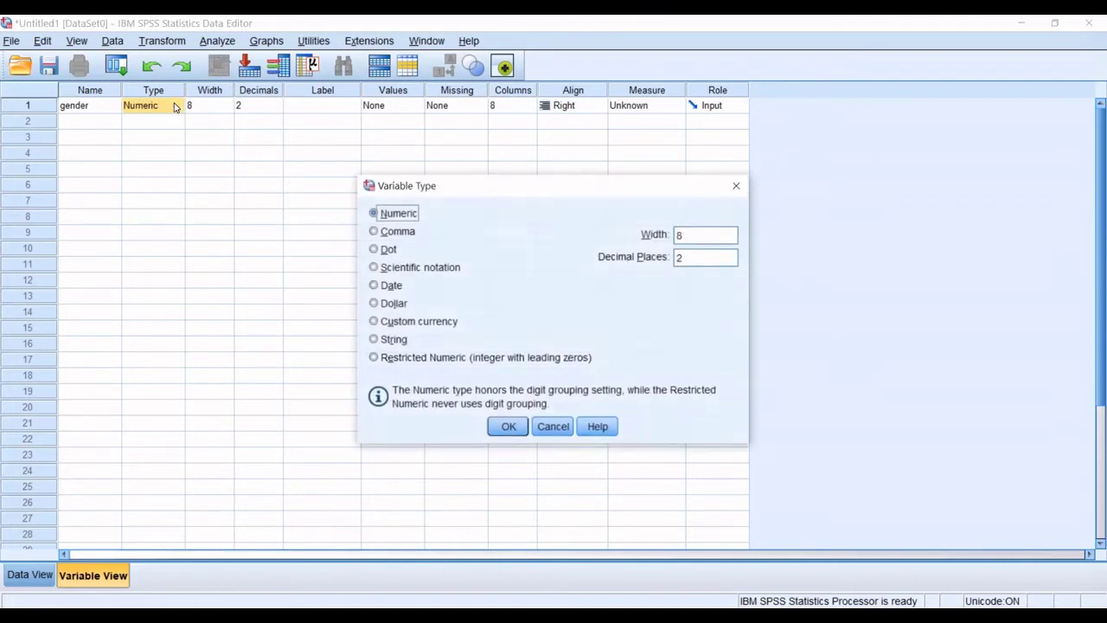
left_click(736, 185)
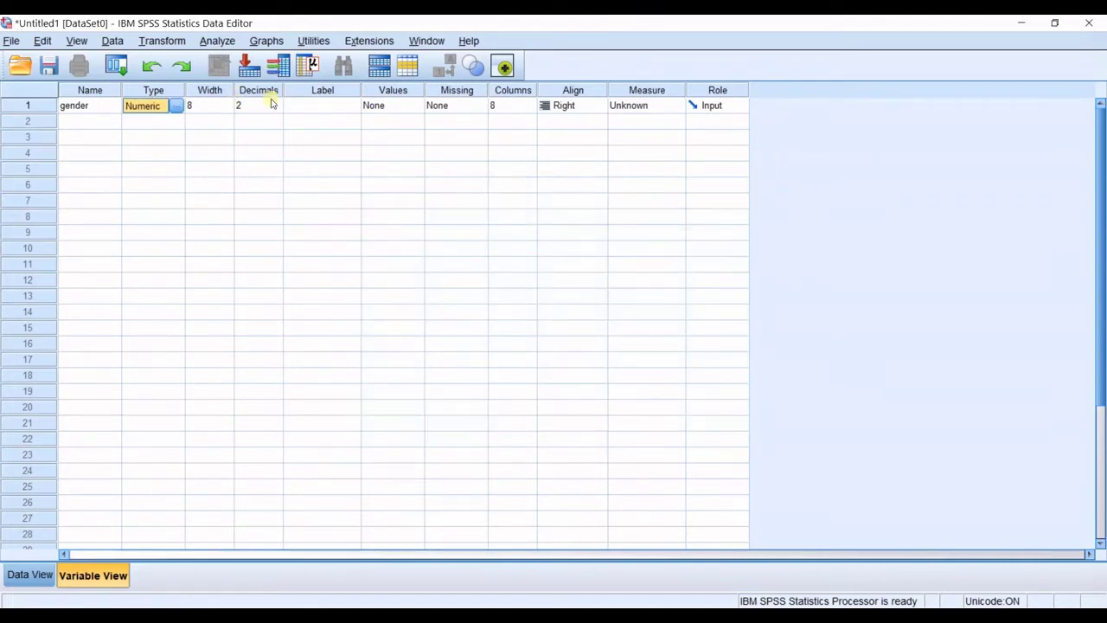
left_click(278, 106)
left_click(276, 108)
left_click(277, 108)
left_click(343, 108)
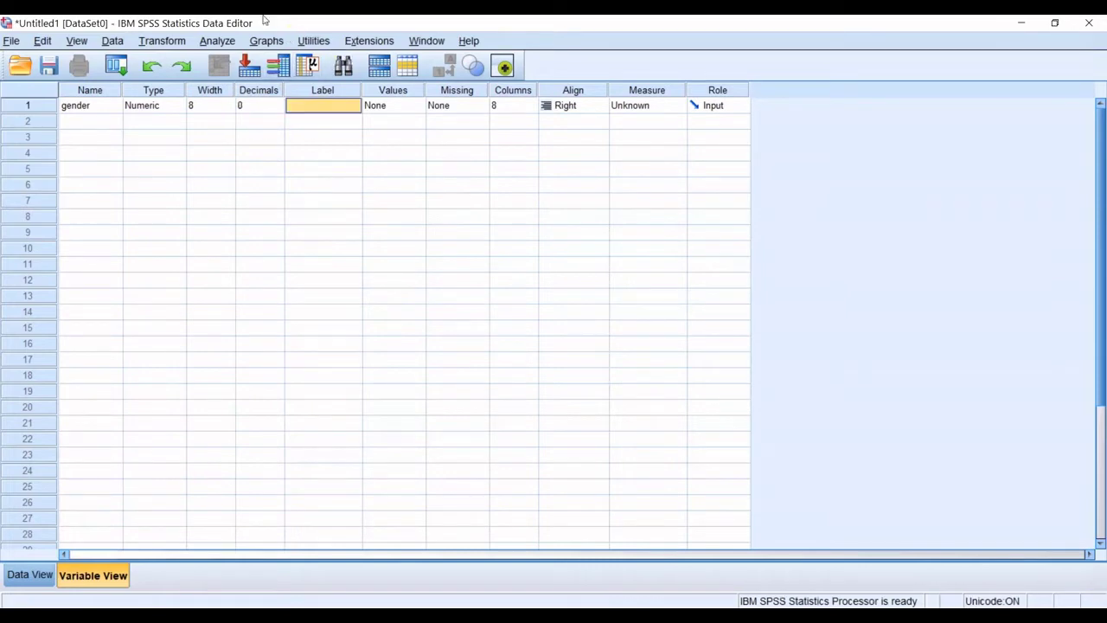
- Add value labels 1 = Male and 2 = Female to gender
left_click(401, 107)
left_click(416, 105)
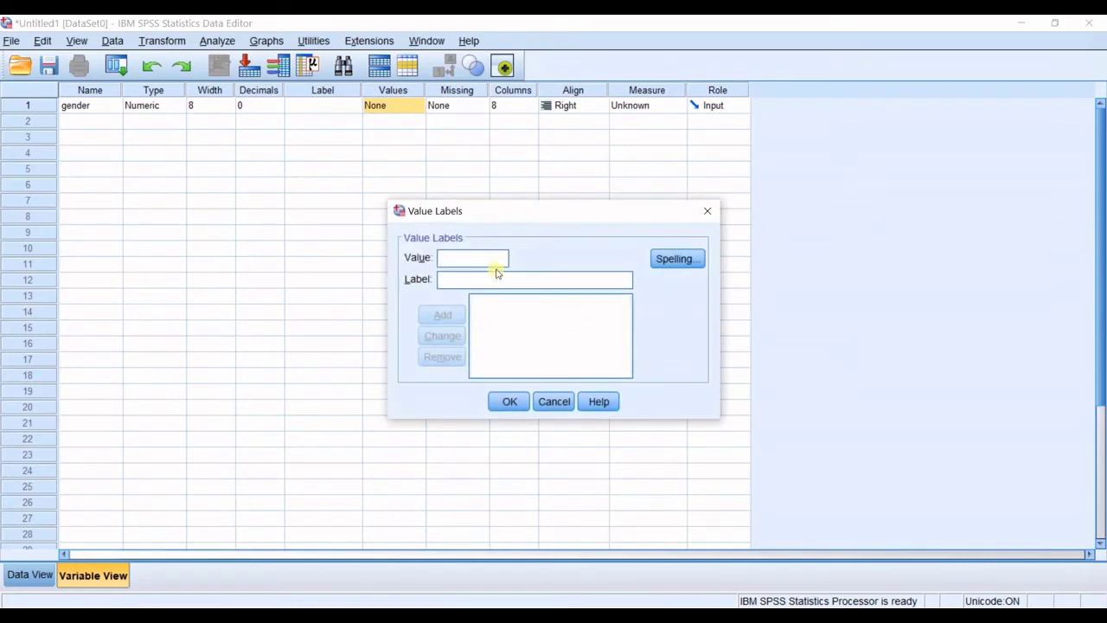
type("1")
left_click(558, 279)
type("Male")
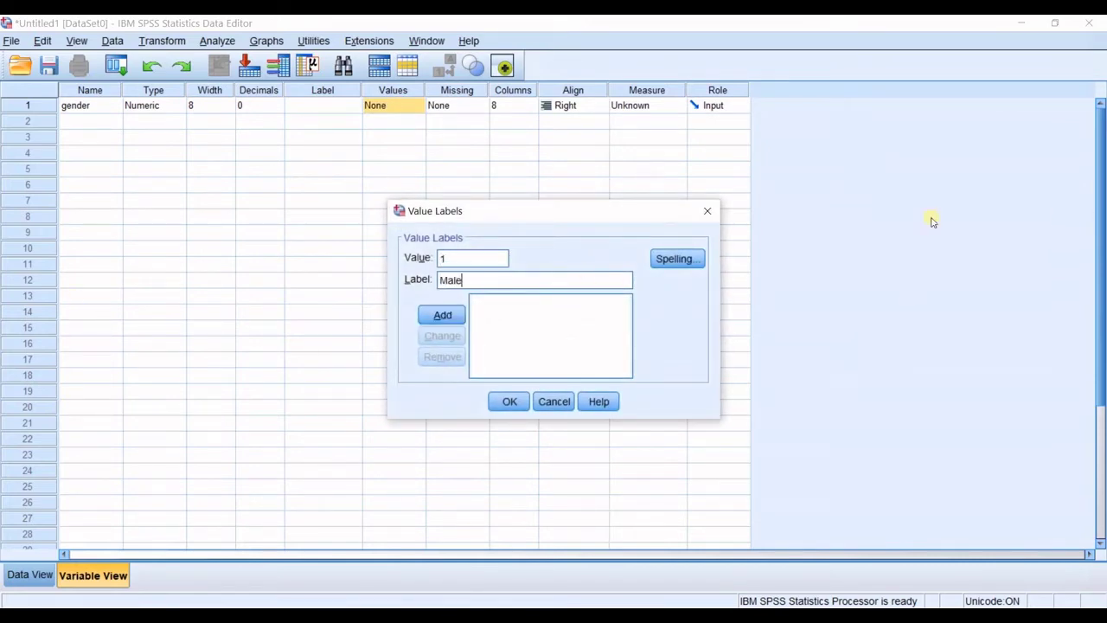
left_click(441, 316)
type("2")
left_click(501, 284)
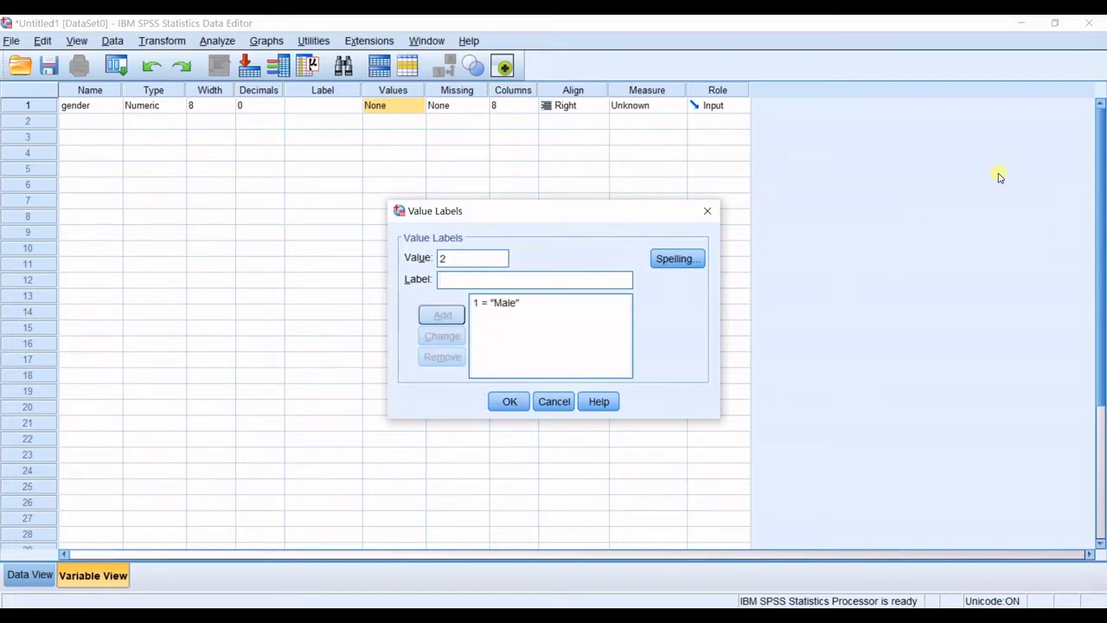
type("Female")
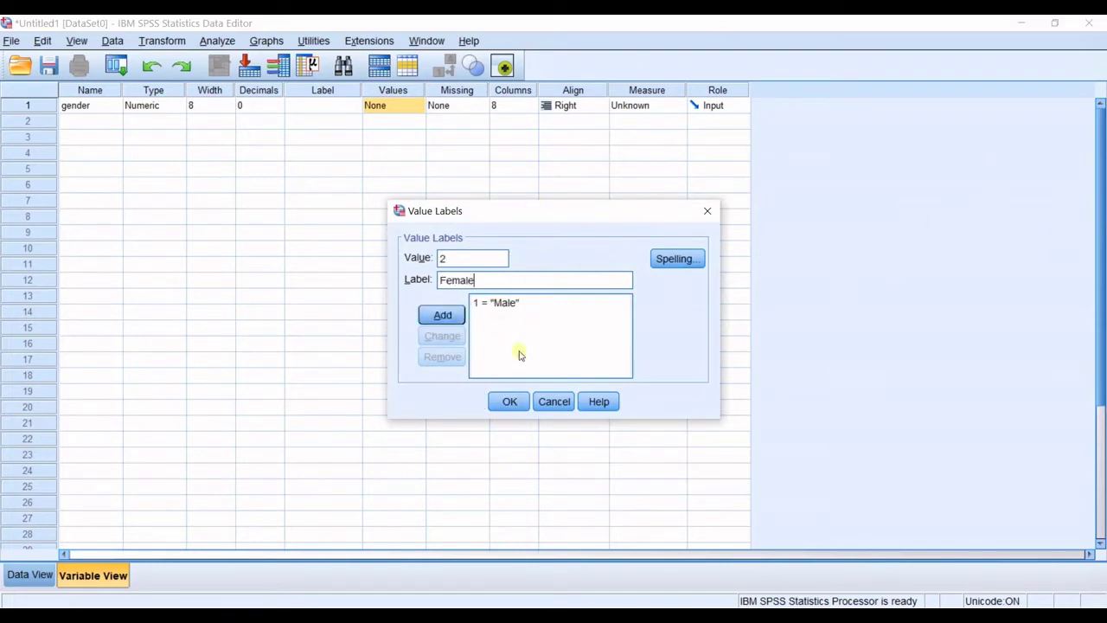
left_click(451, 316)
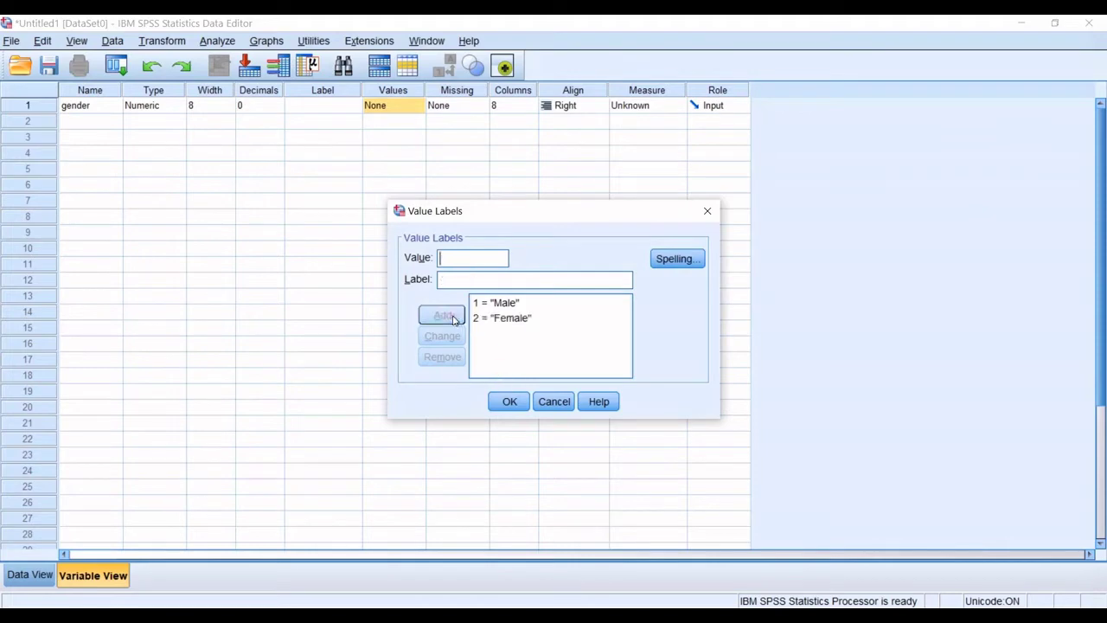
left_click(504, 402)
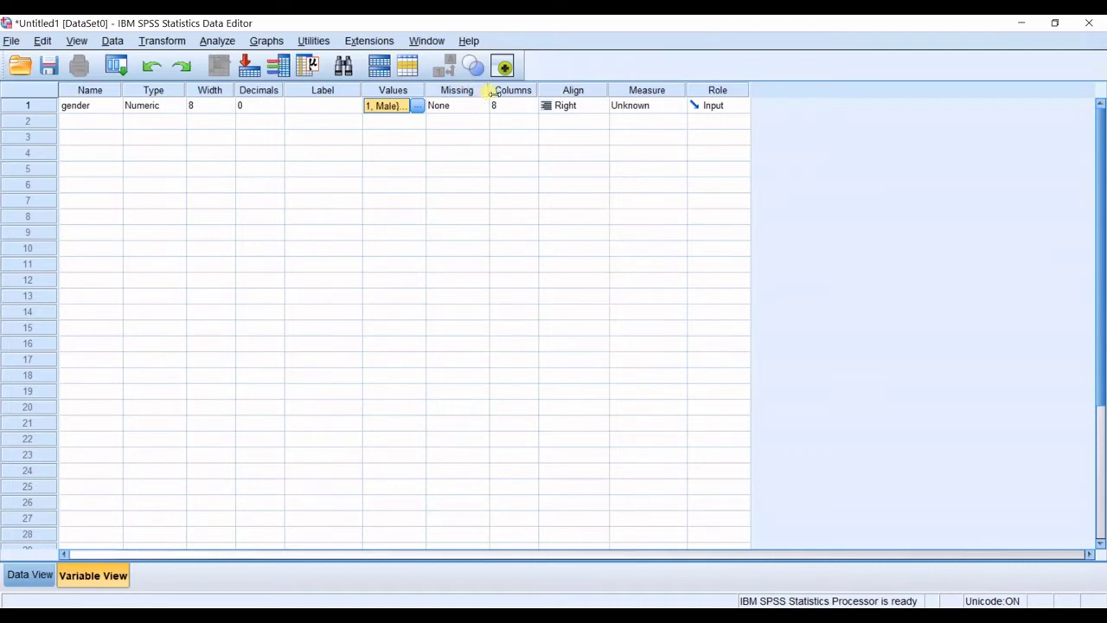
- Set gender's measurement level to Nominal
left_click(675, 106)
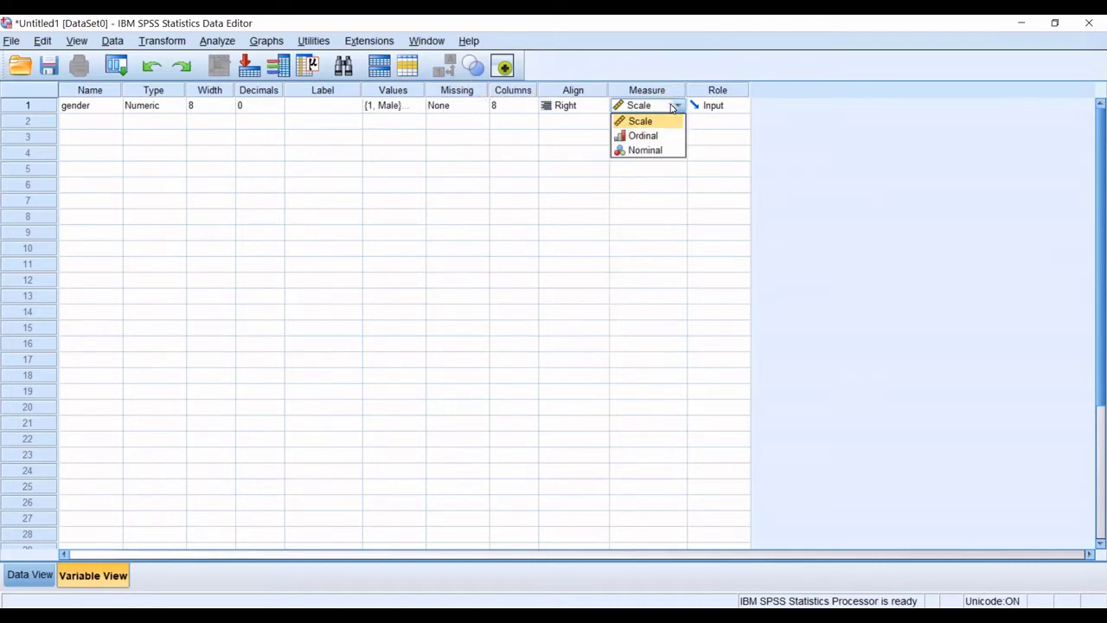
left_click(649, 149)
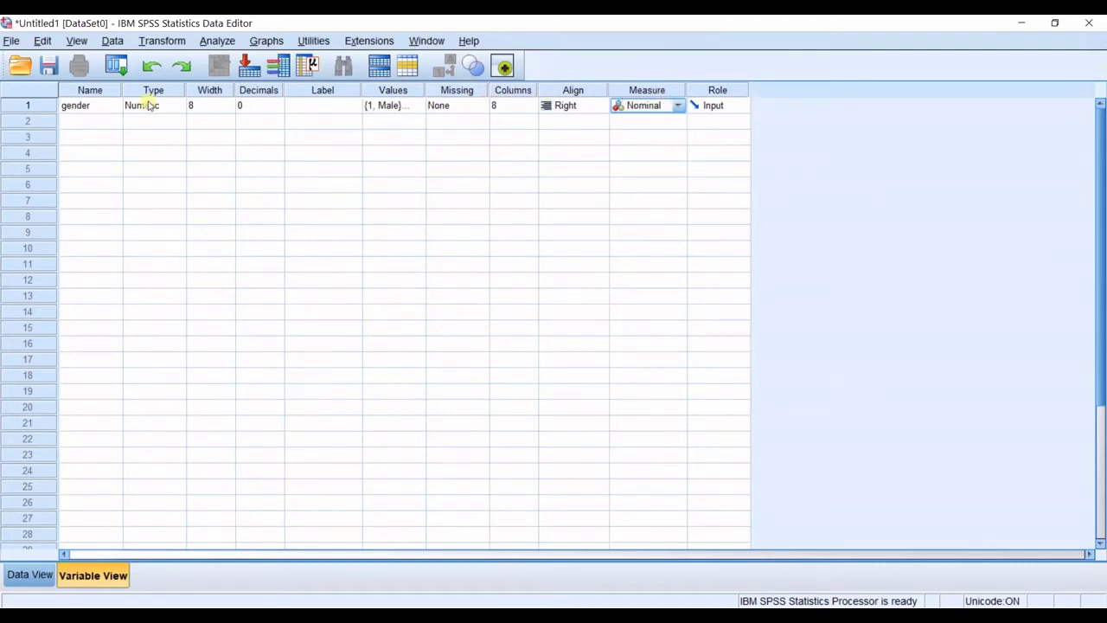
left_click(103, 124)
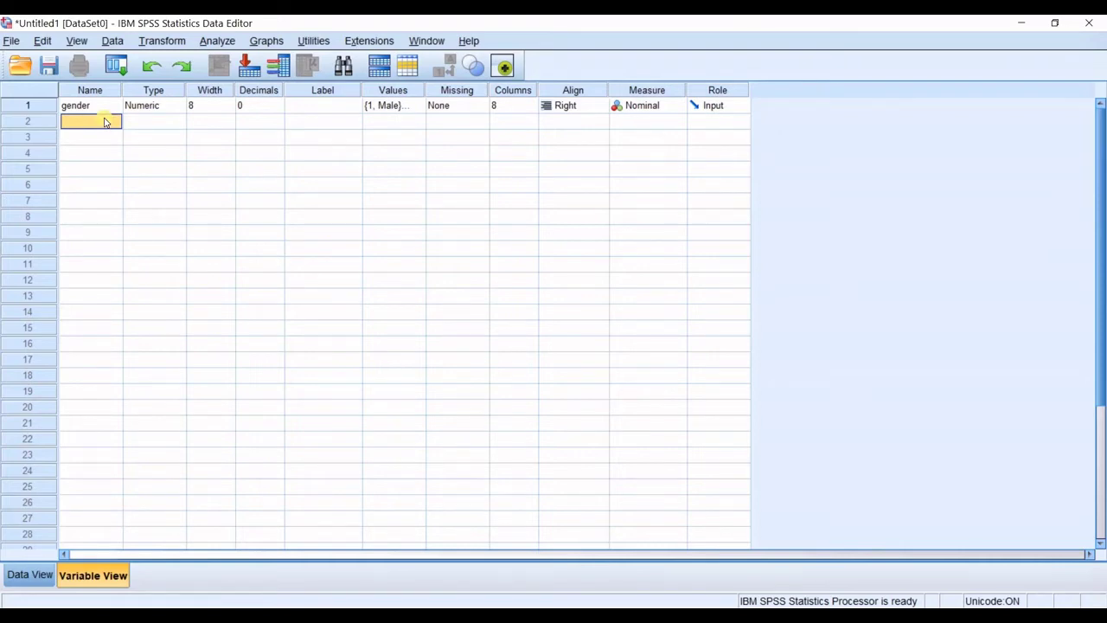
- Name the second variable 'Height' and set its decimals to 0
type("Height")
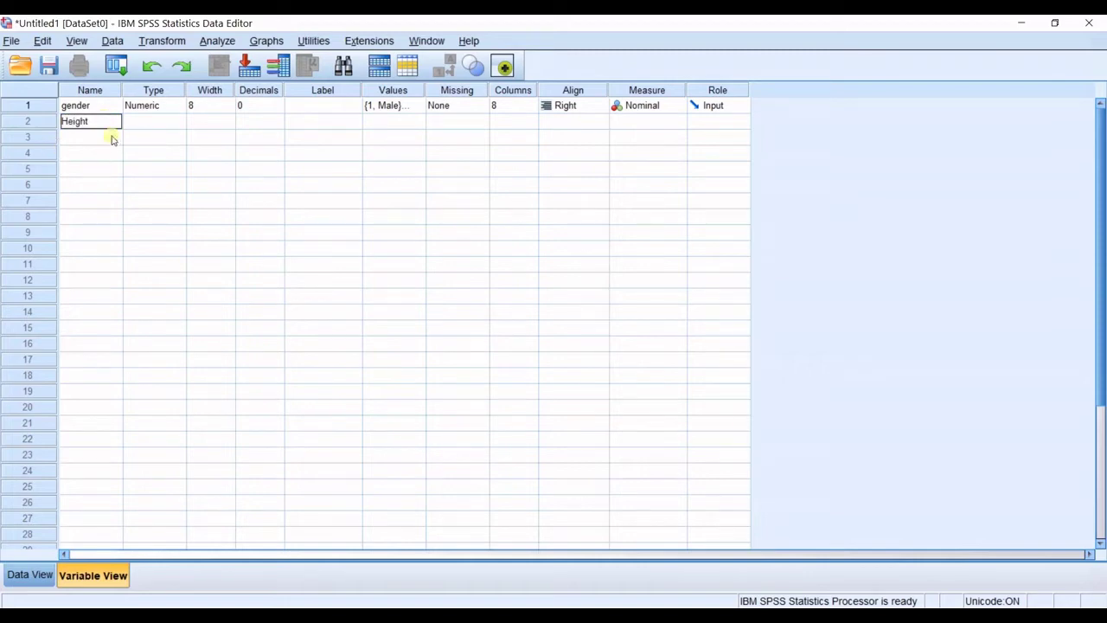
left_click(149, 122)
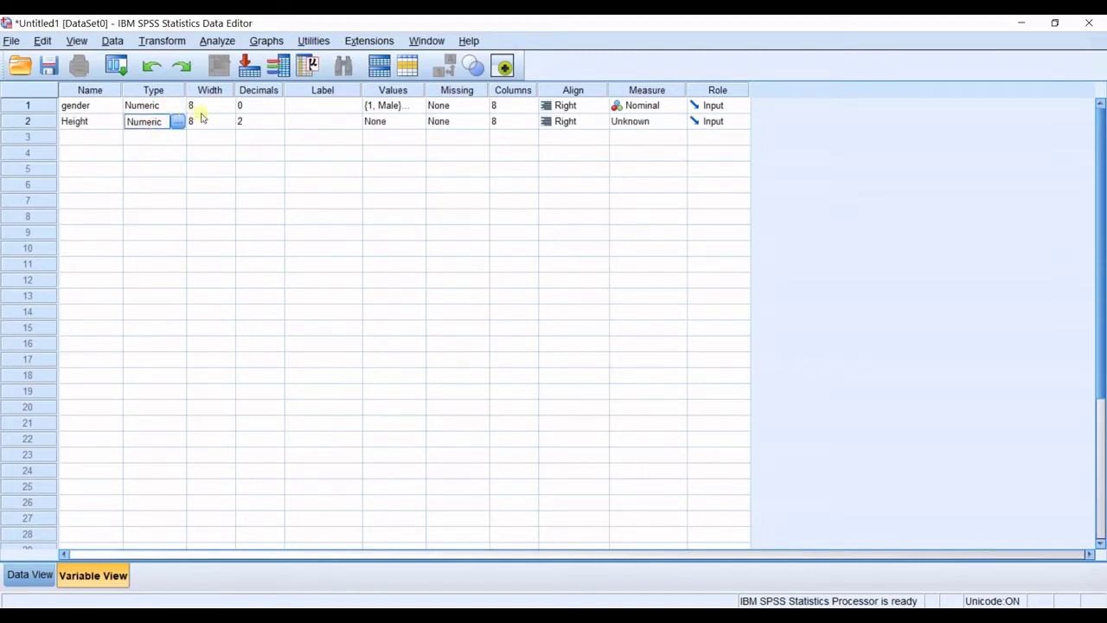
left_click(275, 121)
left_click(279, 118)
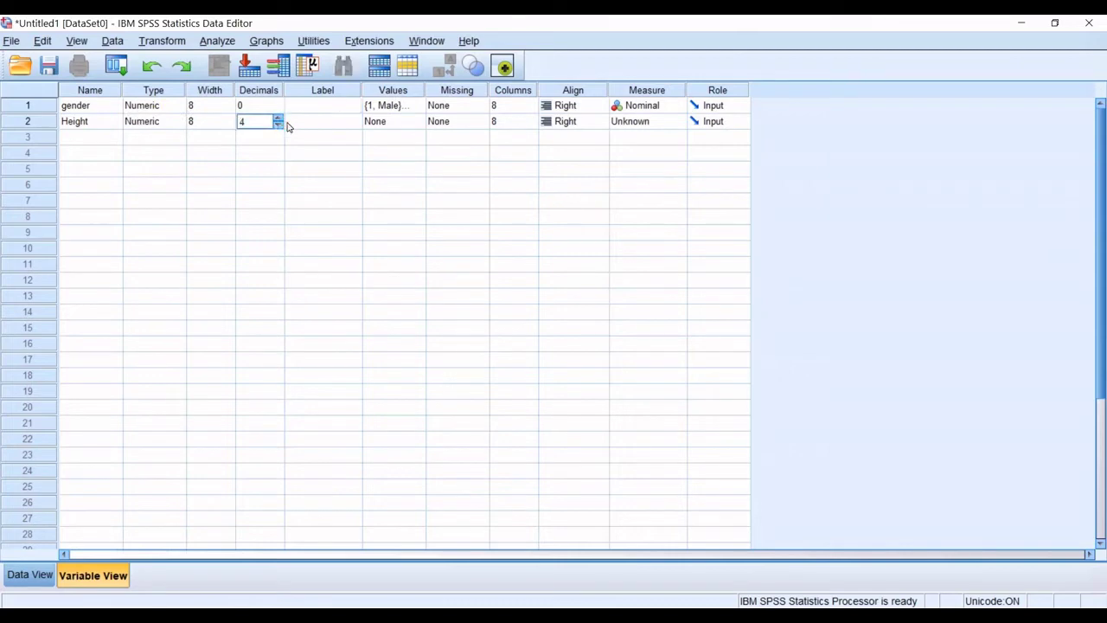
left_click(279, 126)
left_click(405, 121)
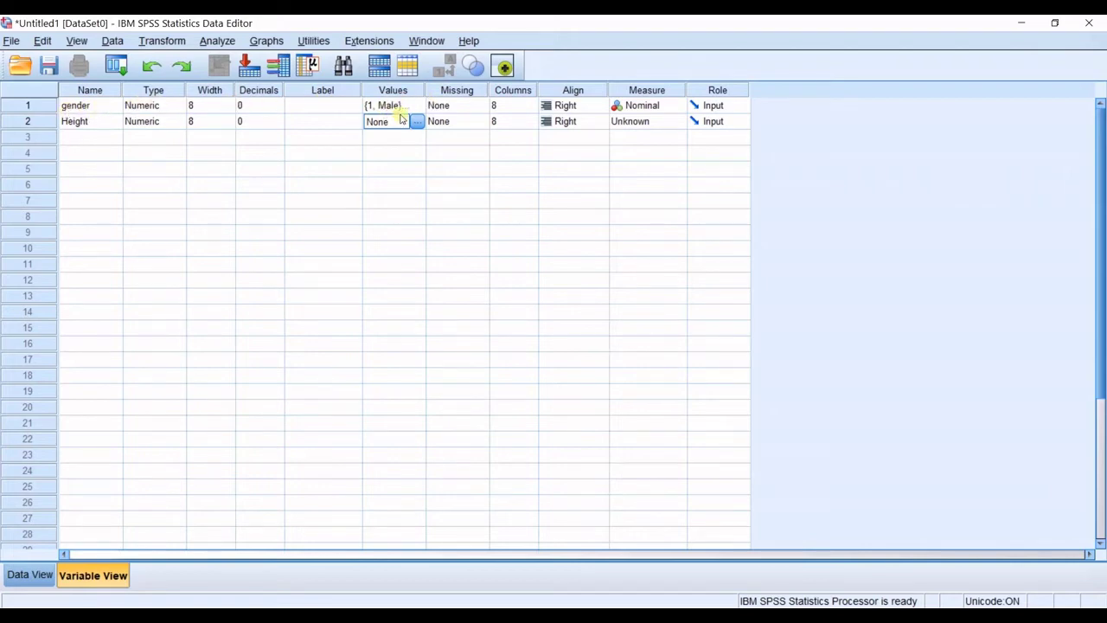
- Recheck gender's value labels and set Height's measurement level to Scale
left_click(408, 106)
left_click(418, 105)
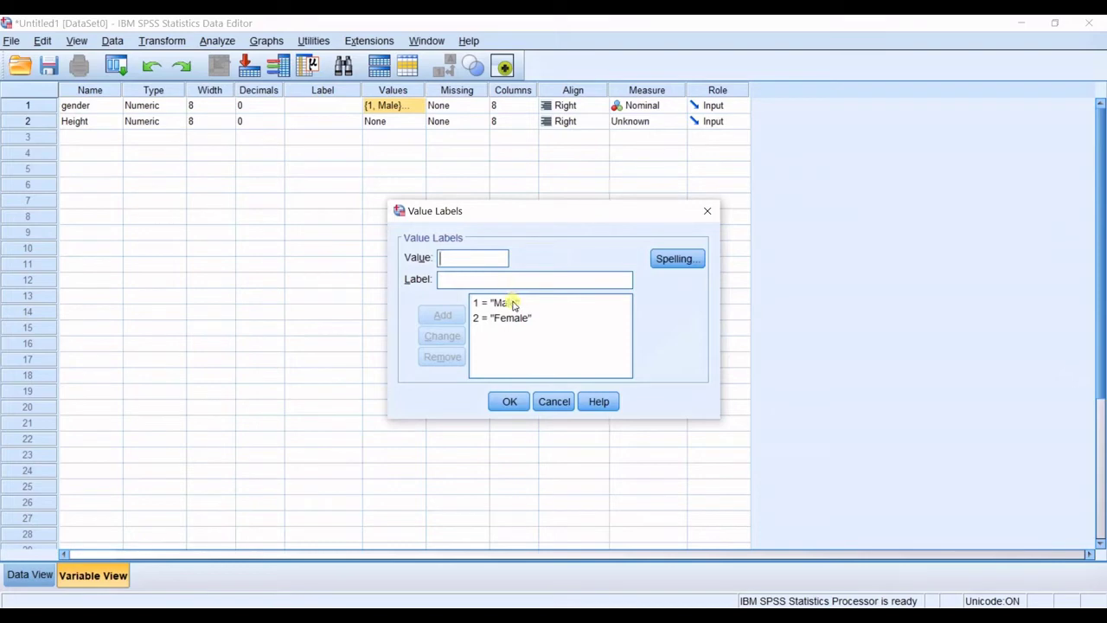
left_click(708, 212)
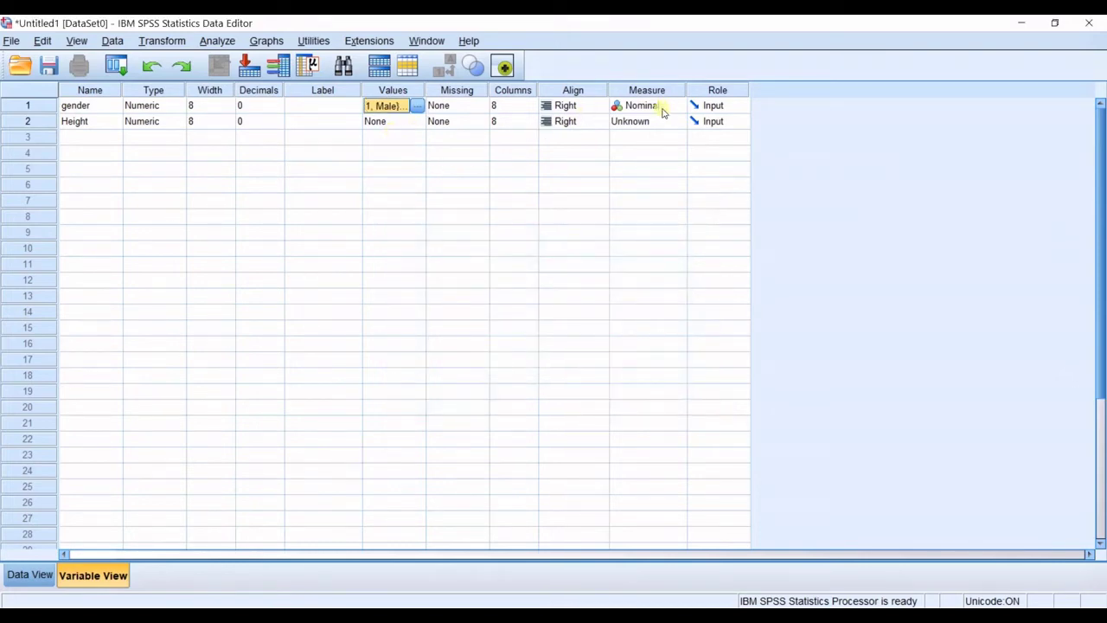
left_click(676, 121)
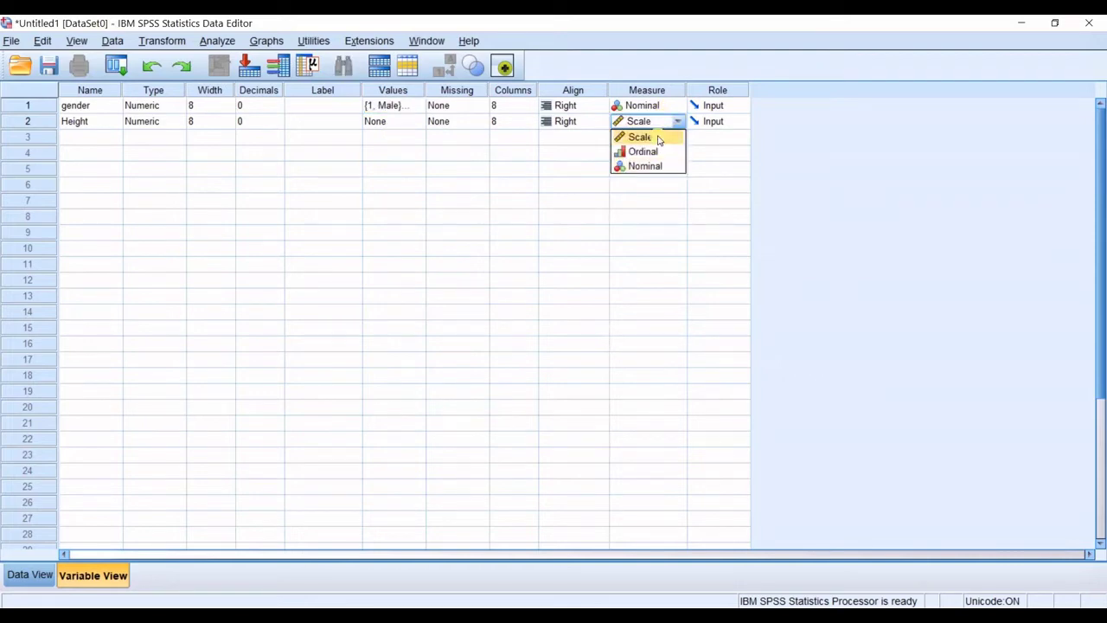
left_click(655, 137)
left_click(341, 205)
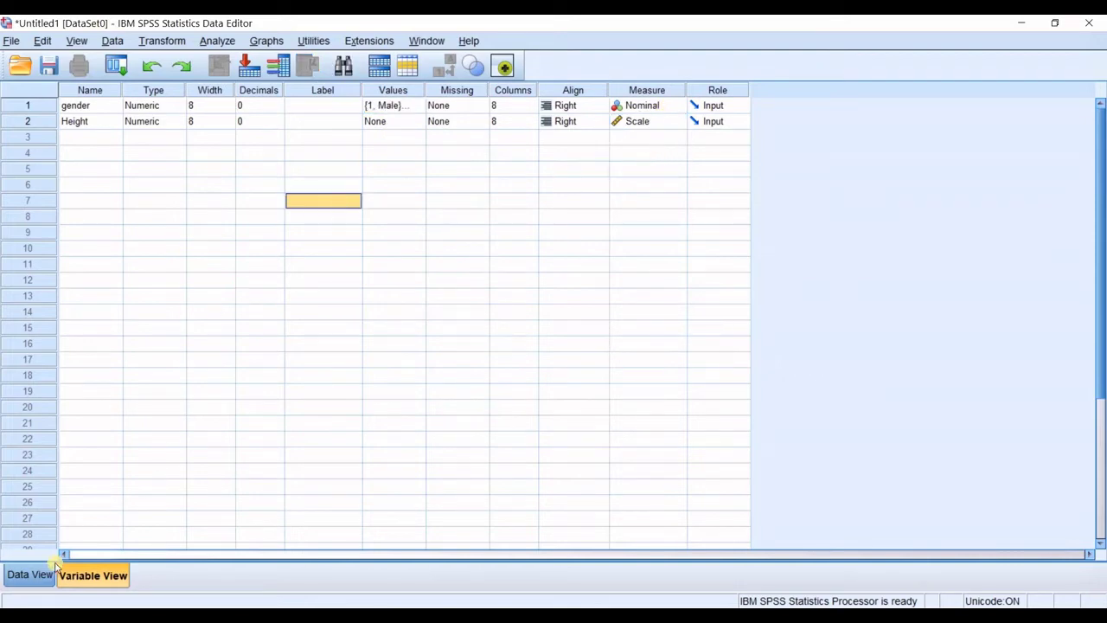
- Enter gender codes 1, 2, 1 in the first three rows of Data View
left_click(31, 574)
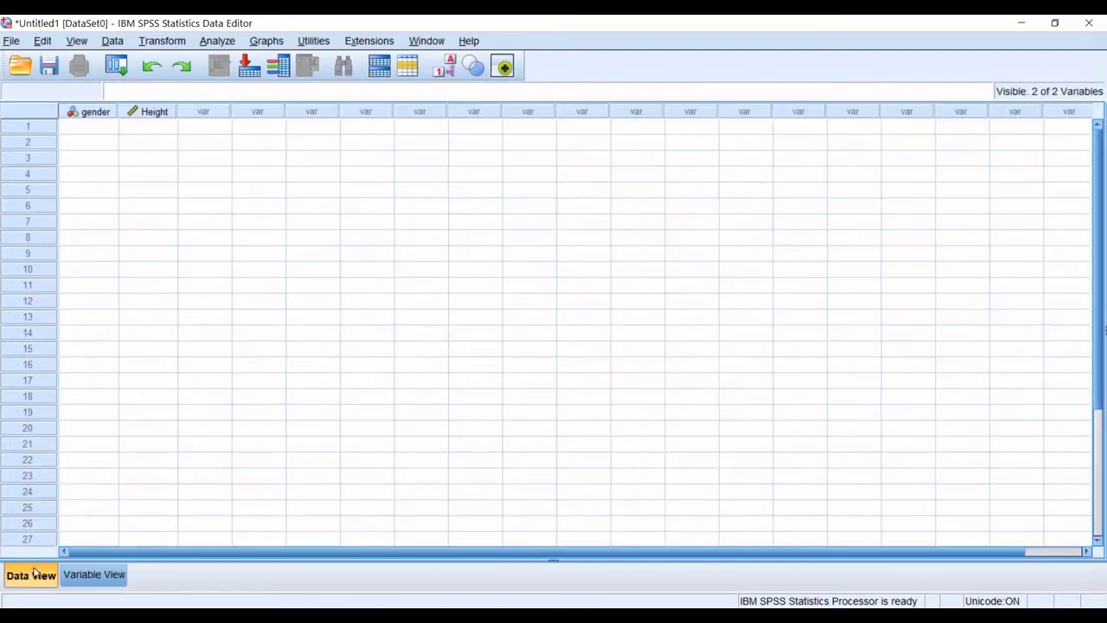
left_click(82, 126)
type("1")
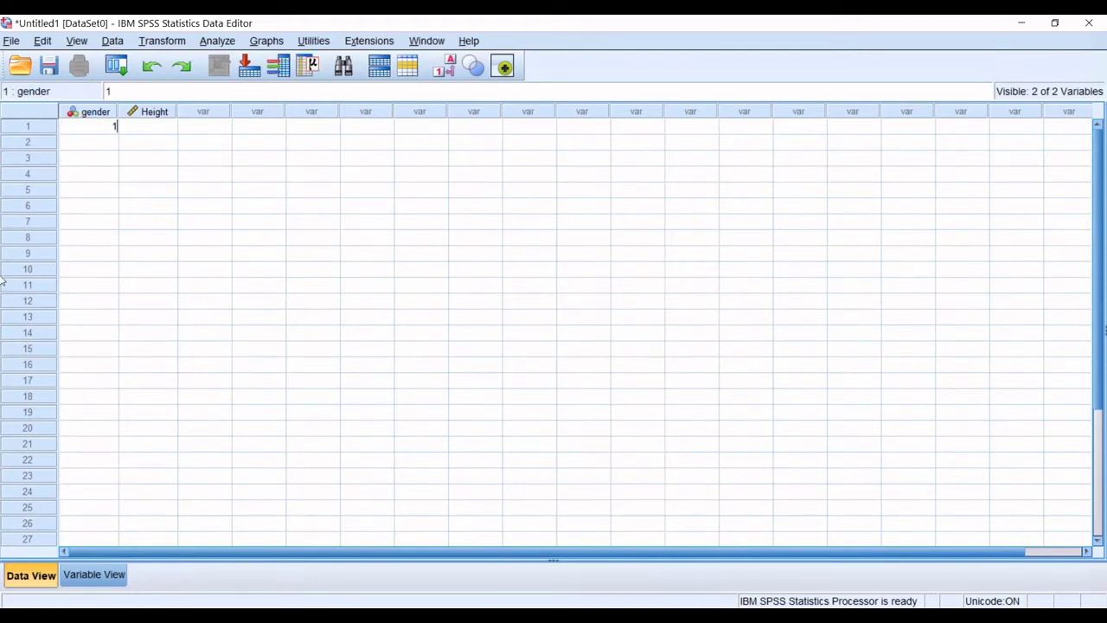
key("Return")
type("2")
key("Return")
key("Return")
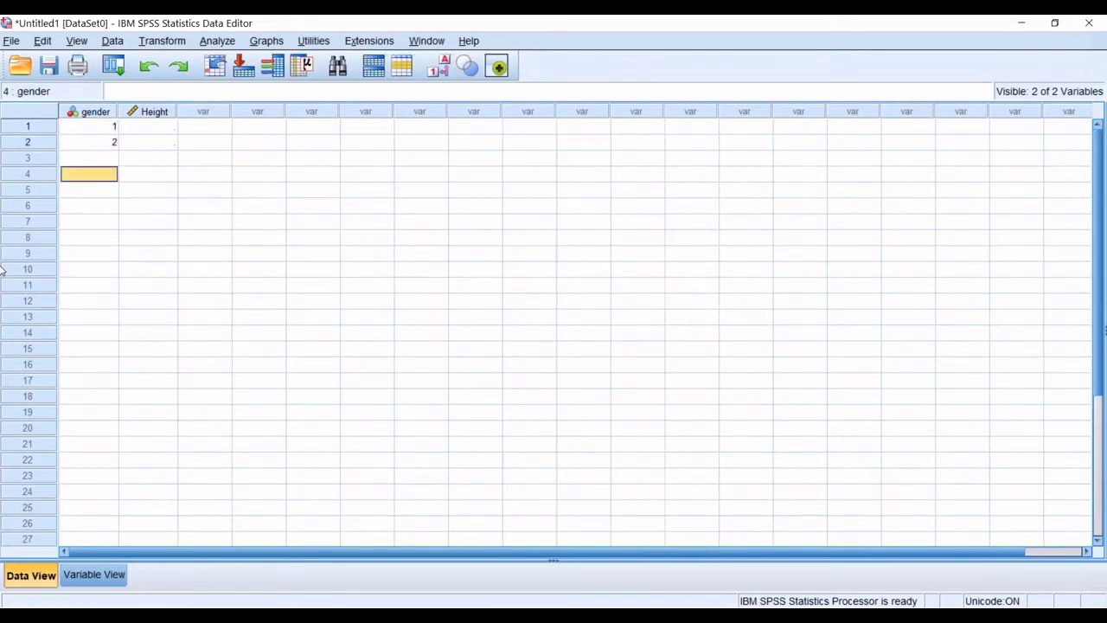
key("Up")
type("1")
- Enter gender codes 2, 2, 1 in rows 4-6, fixing the mistyped 21
key("Return")
type("2")
key("Return")
type("21")
key("Return")
key("Up")
type("2")
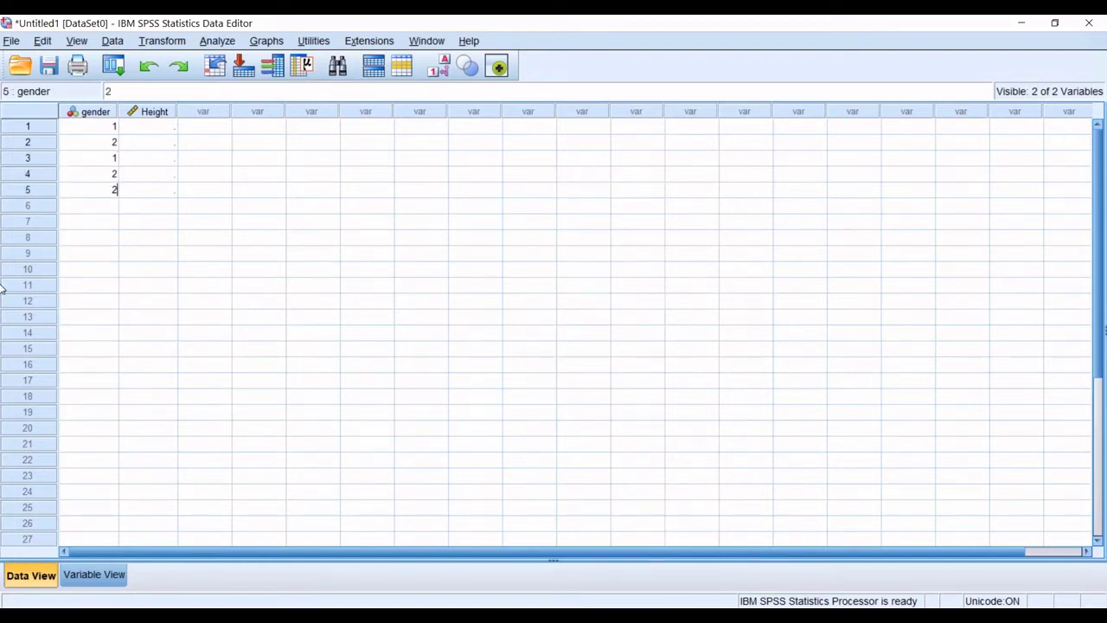
key("Return")
type("1")
key("Return")
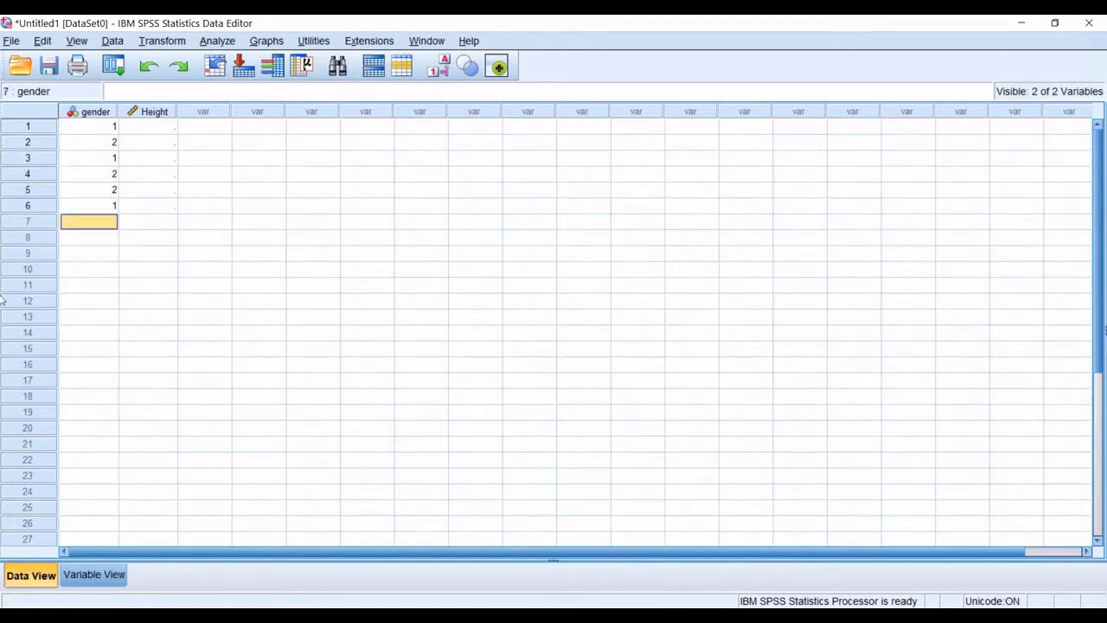
left_click(141, 130)
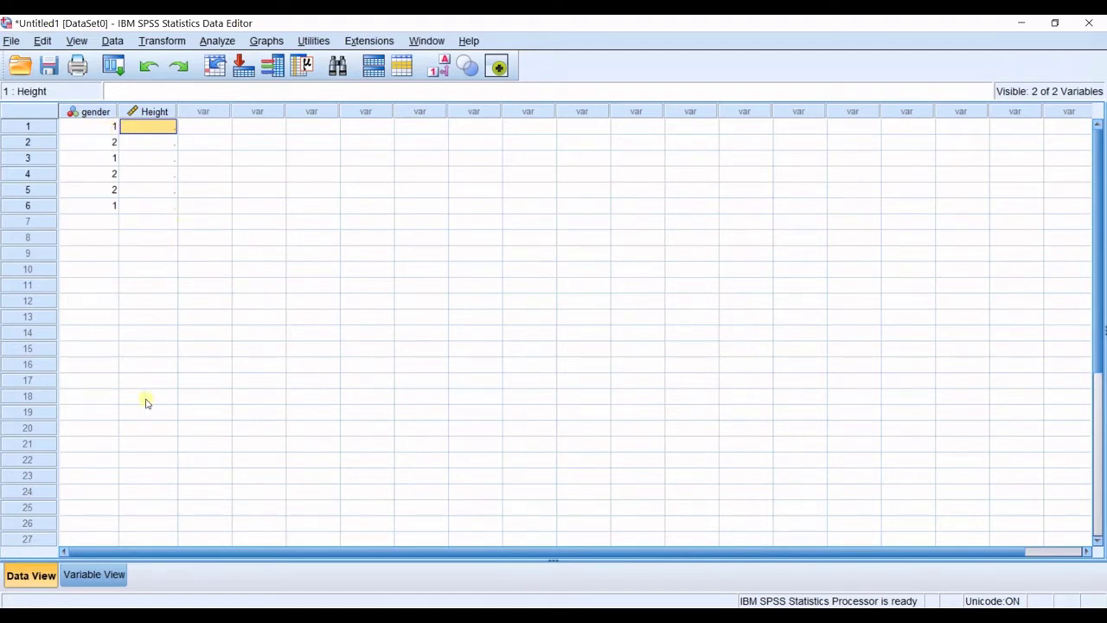
- Switch to the window with the full Gender and Height dataset and review its variable definitions
mouse_move(436, 616)
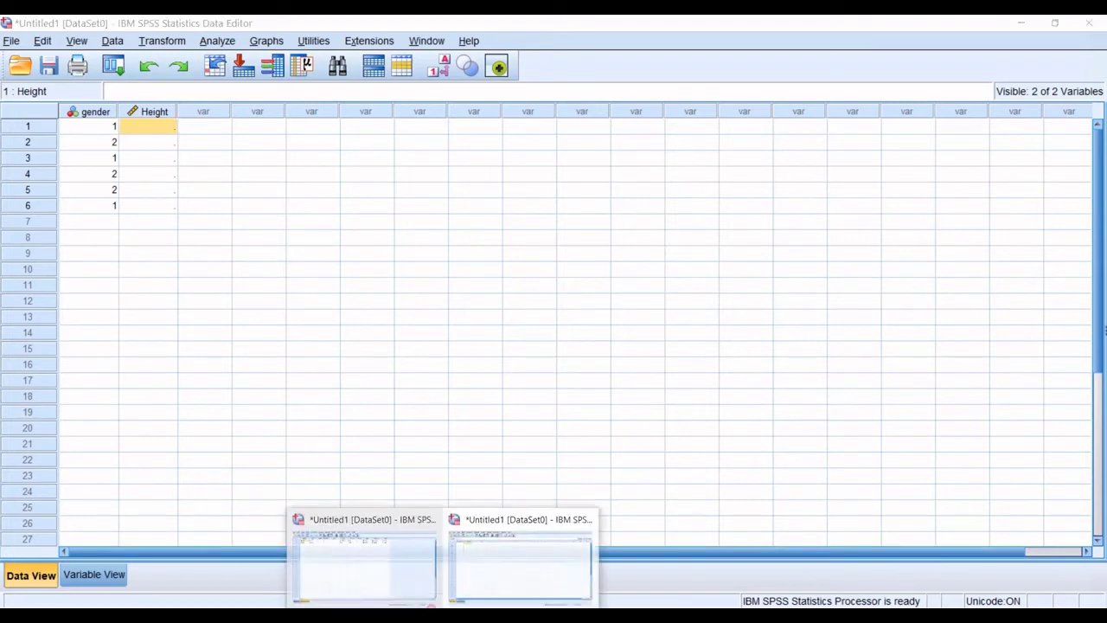
left_click(404, 575)
left_click(24, 574)
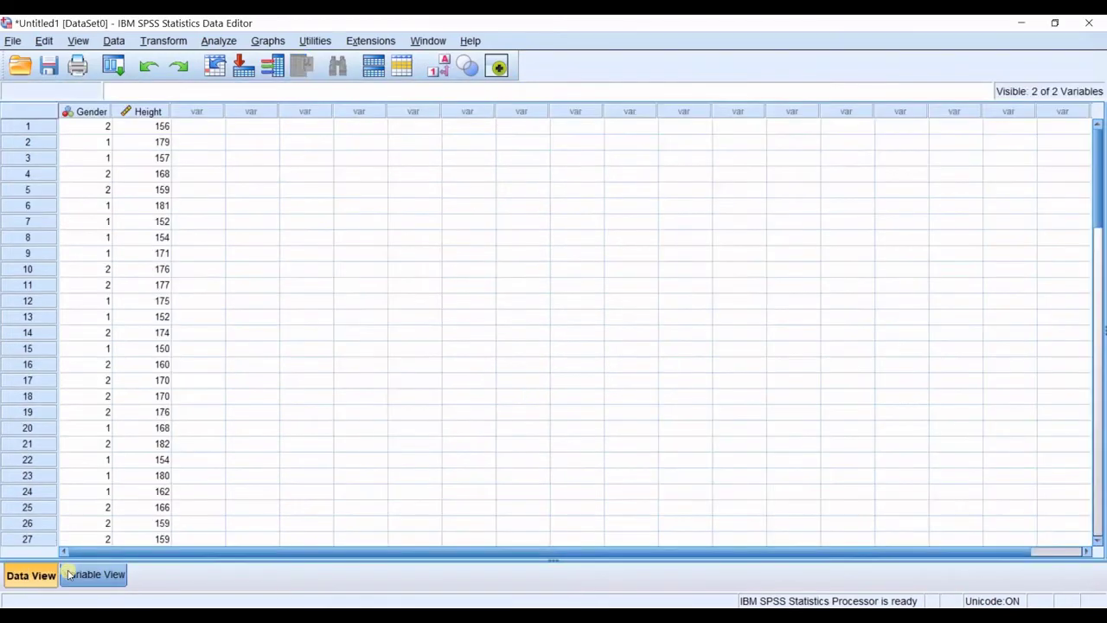
left_click(71, 575)
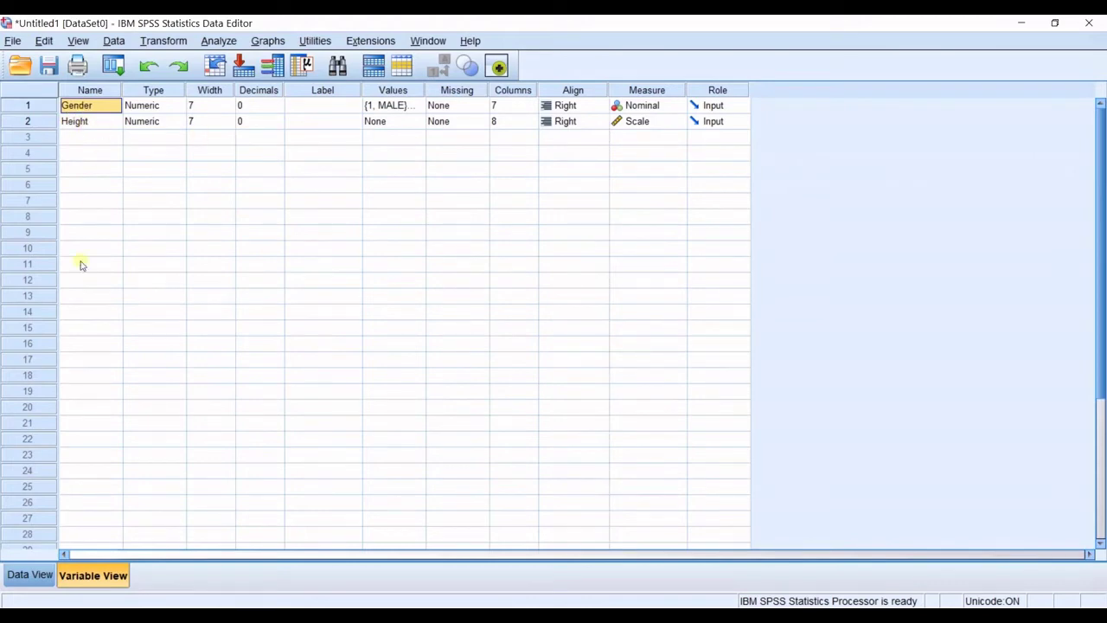
left_click(26, 573)
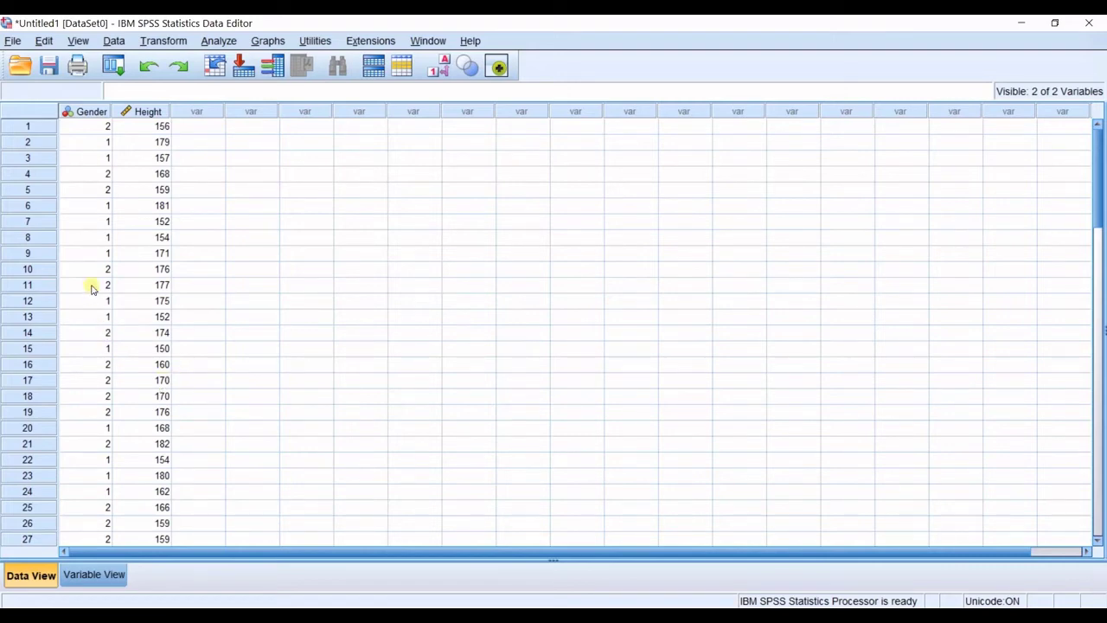
left_click(209, 46)
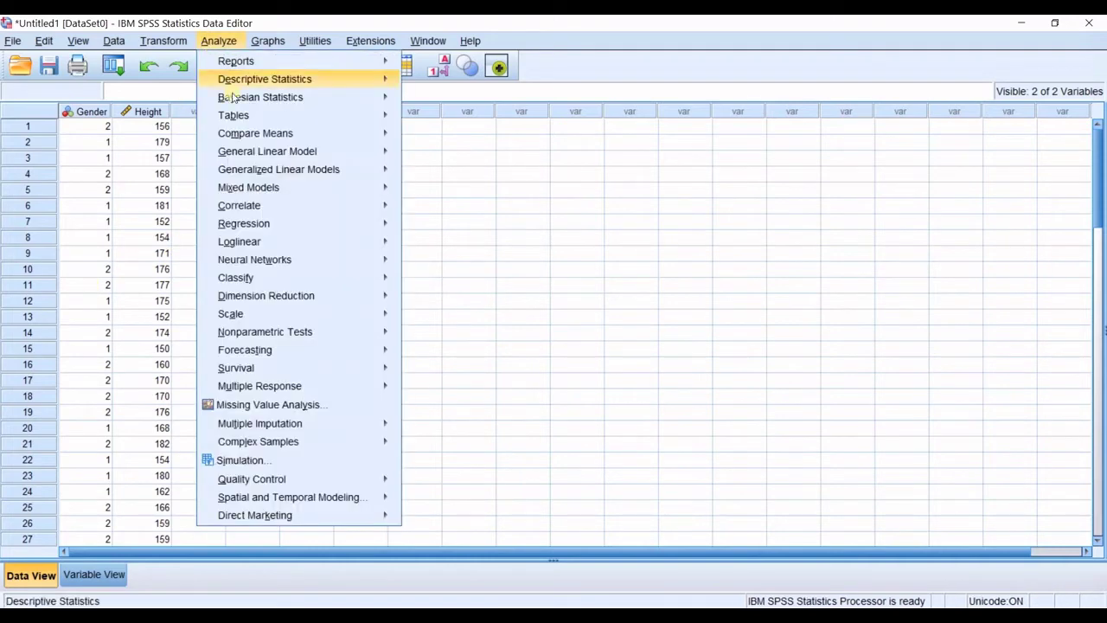
- Open Independent-Samples T Test with Height as test variable and Gender as grouping variable
mouse_move(344, 134)
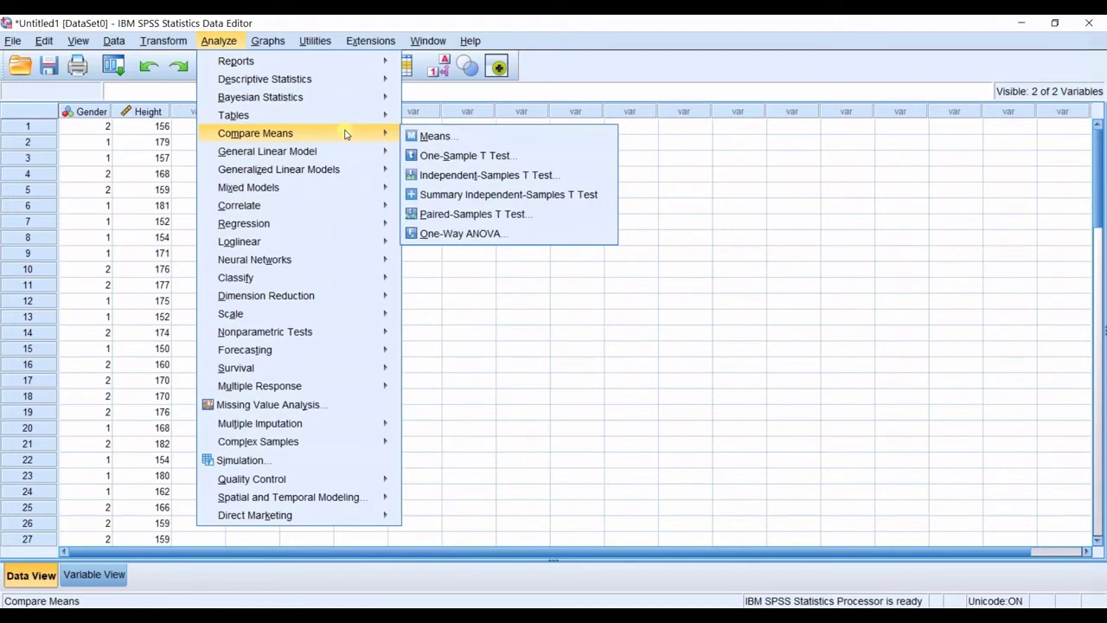
left_click(445, 176)
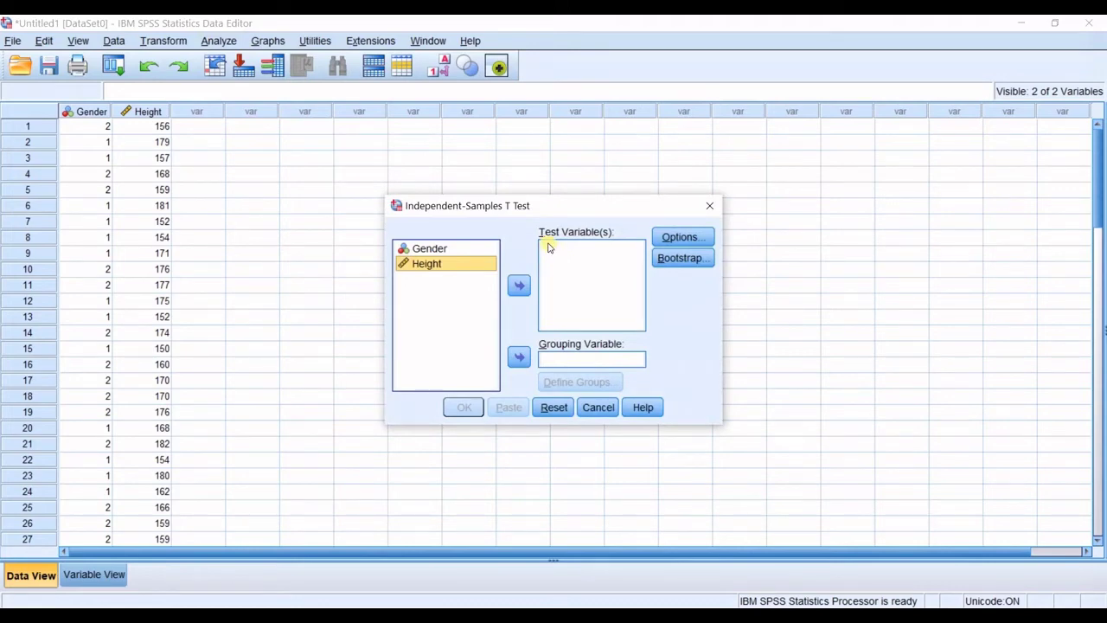
left_click(518, 286)
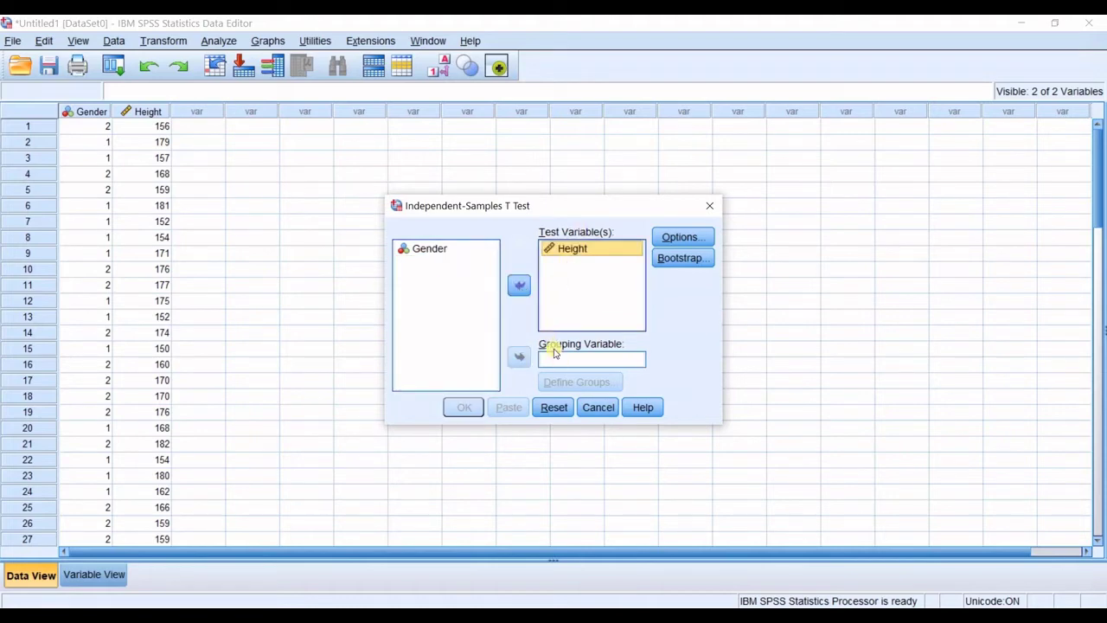
left_click(440, 251)
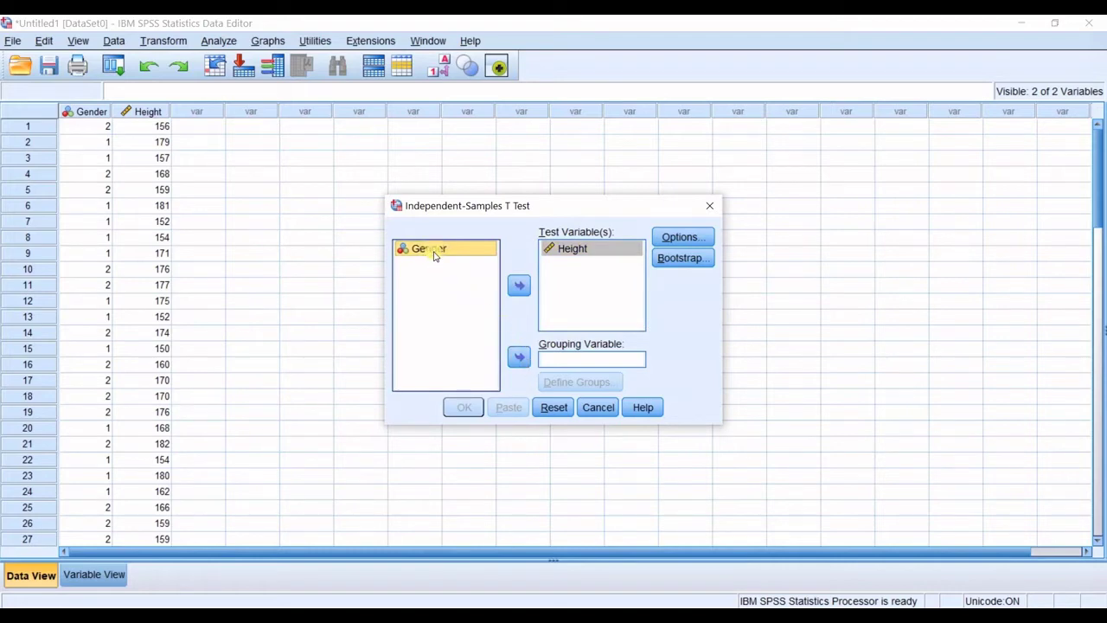
left_click(519, 357)
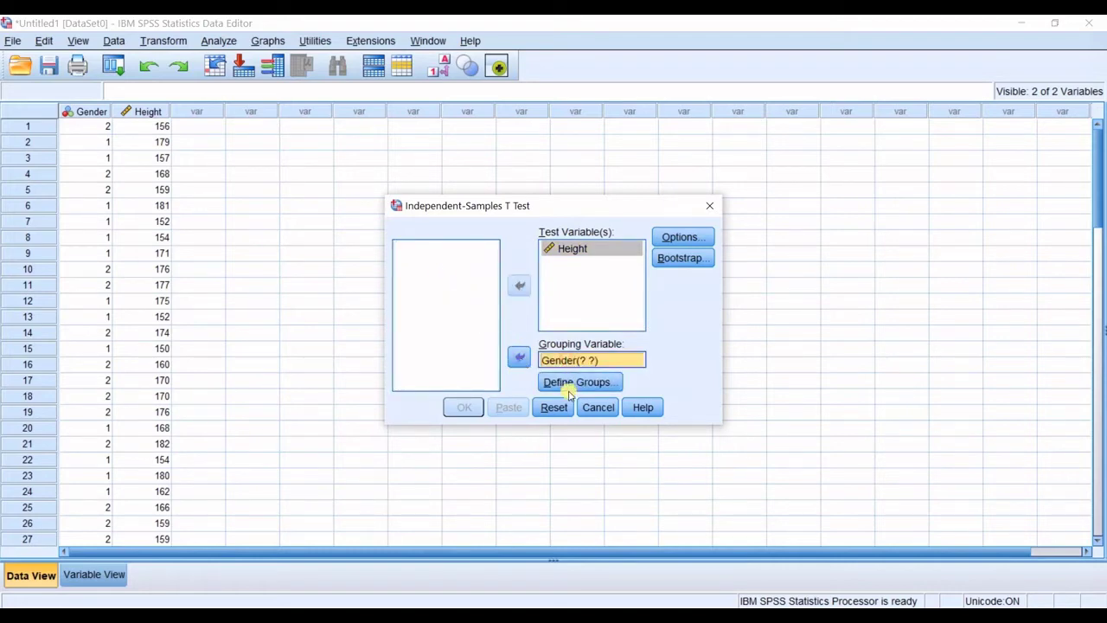
left_click(519, 357)
left_click(518, 356)
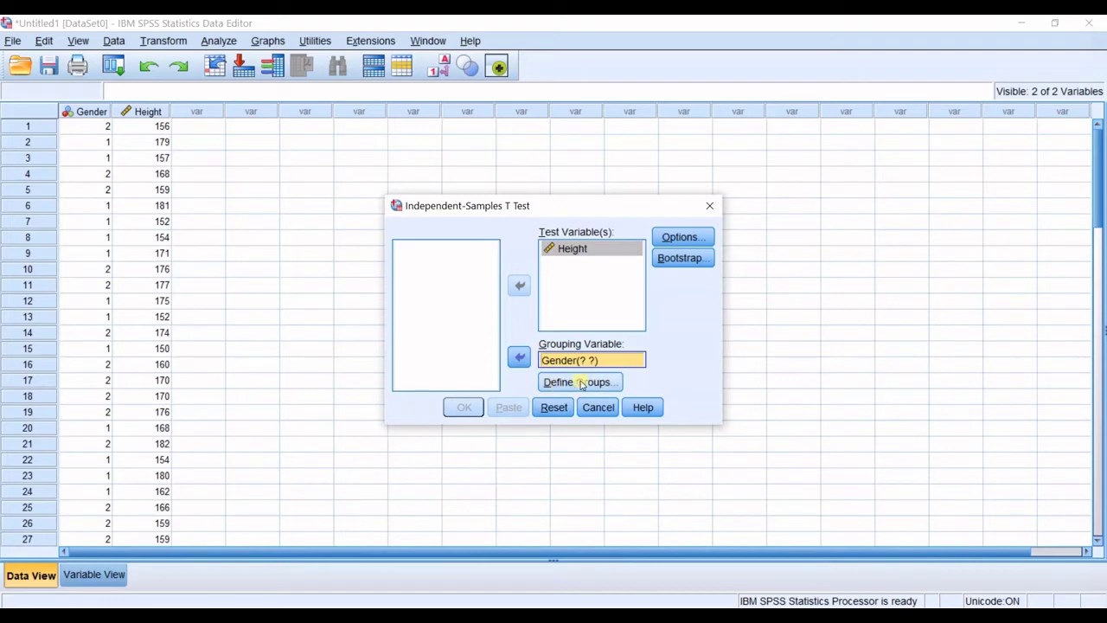
- In Define Groups, set Group 1 to 1 and Group 2 to 2, giving Gender(1 2)
left_click(581, 383)
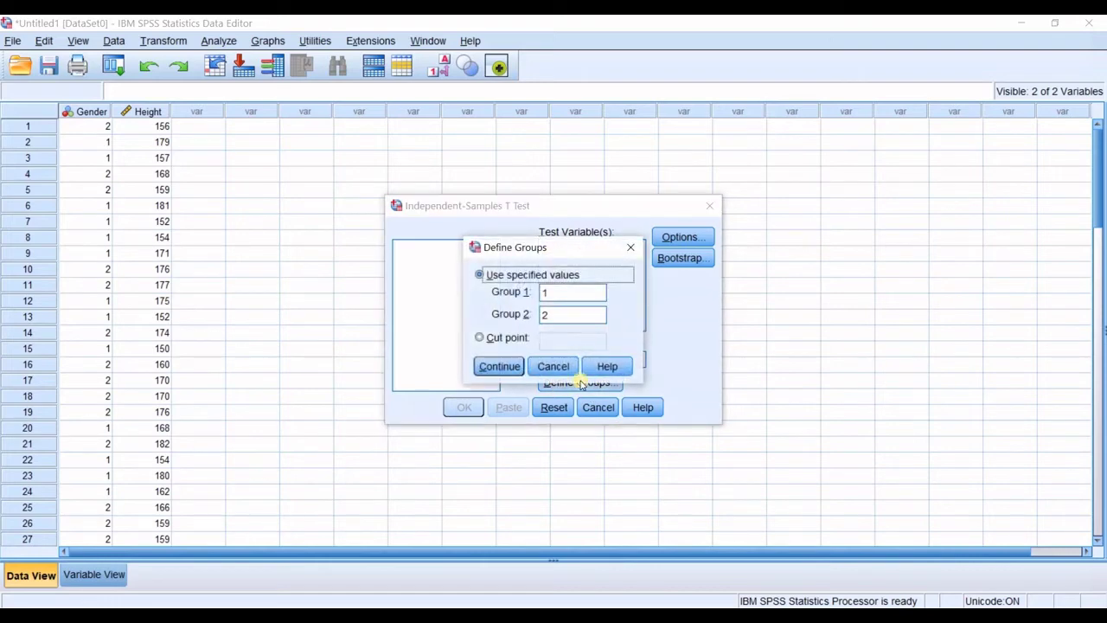
double_click(556, 299)
key("BackSpace")
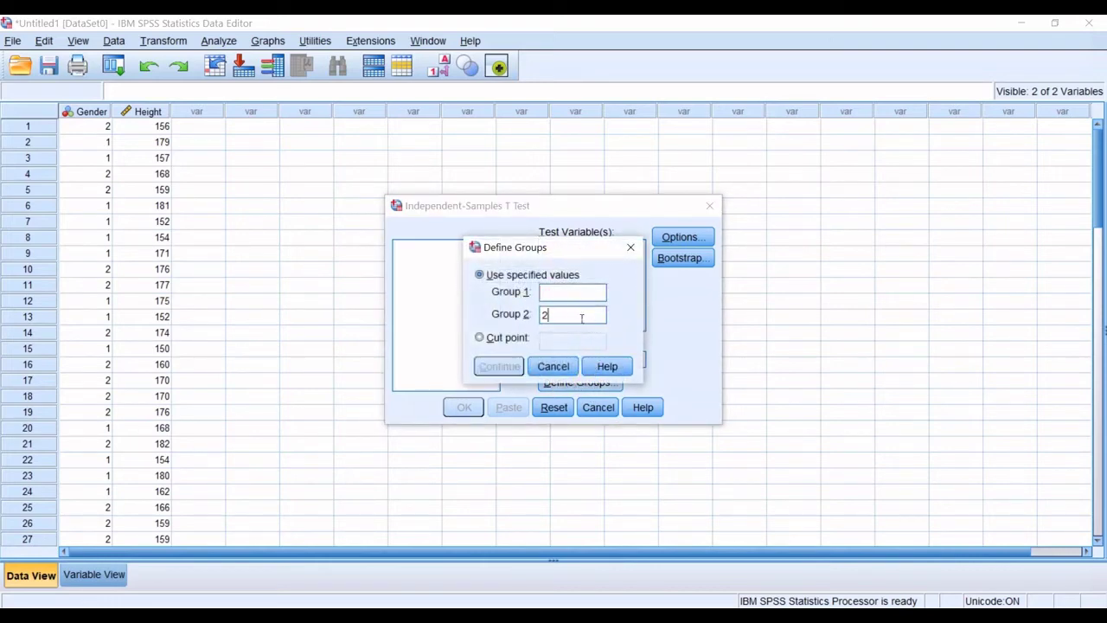
left_click(551, 314)
key("BackSpace")
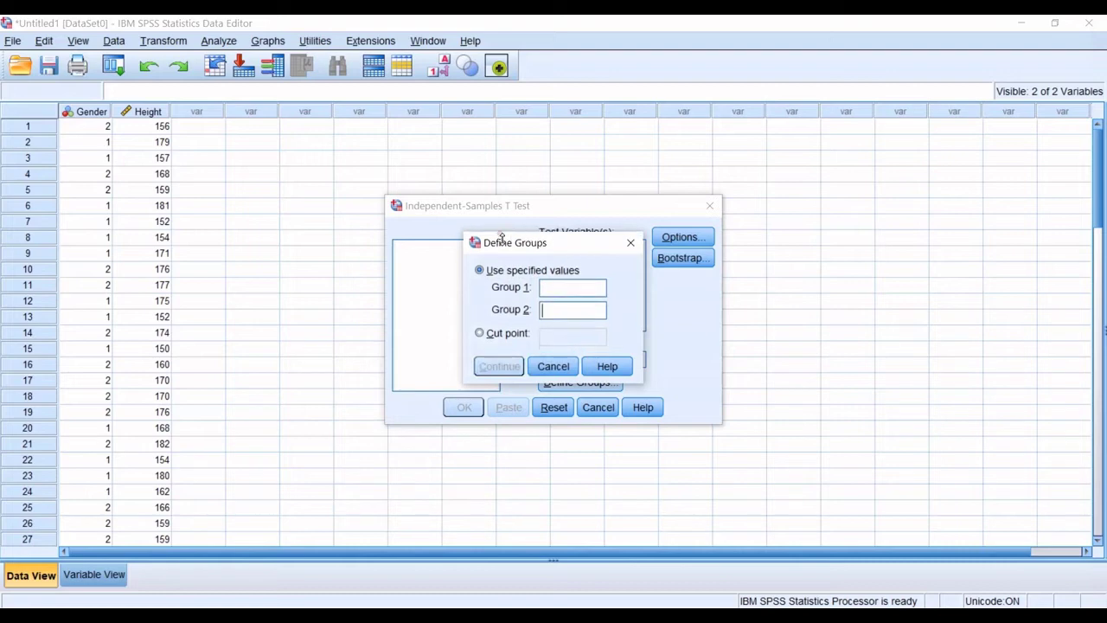
left_click_drag(503, 250, 295, 265)
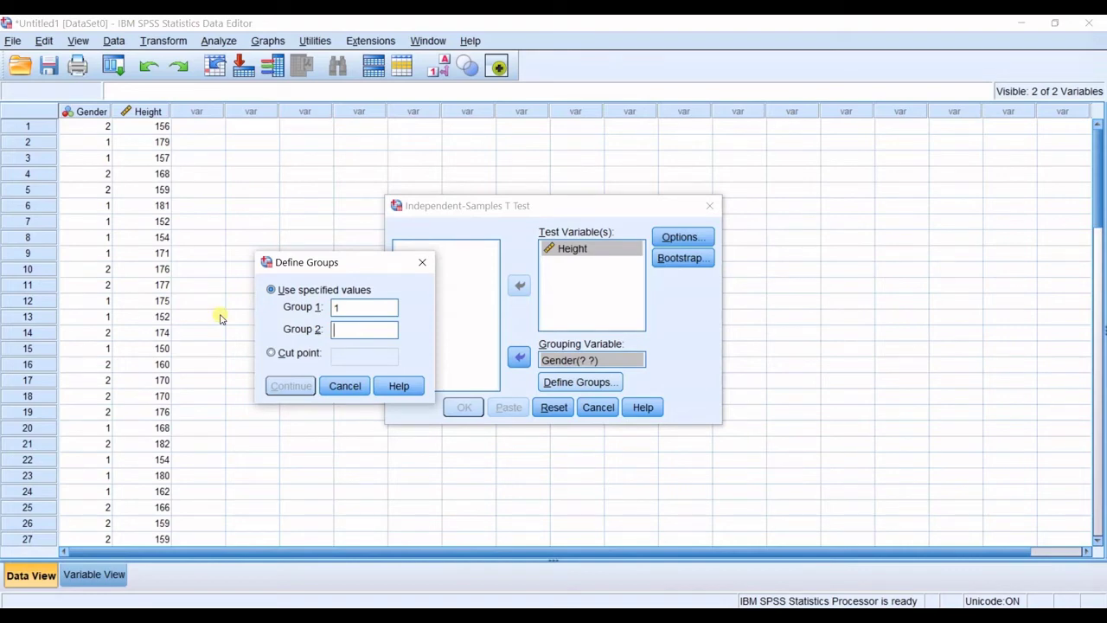
type("2")
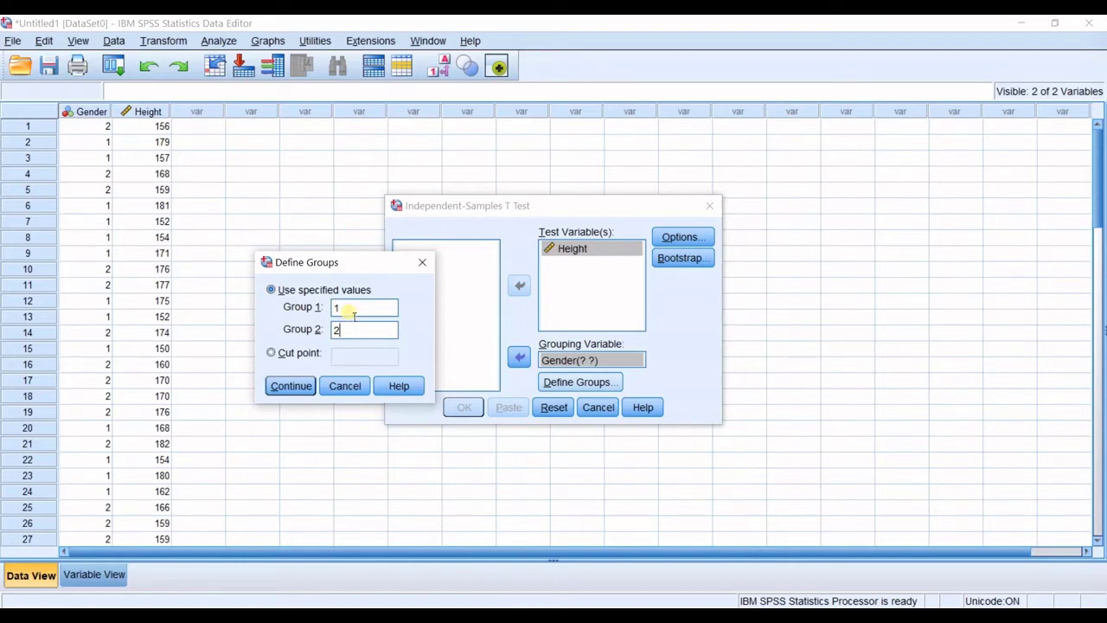
left_click(344, 312)
left_click(292, 385)
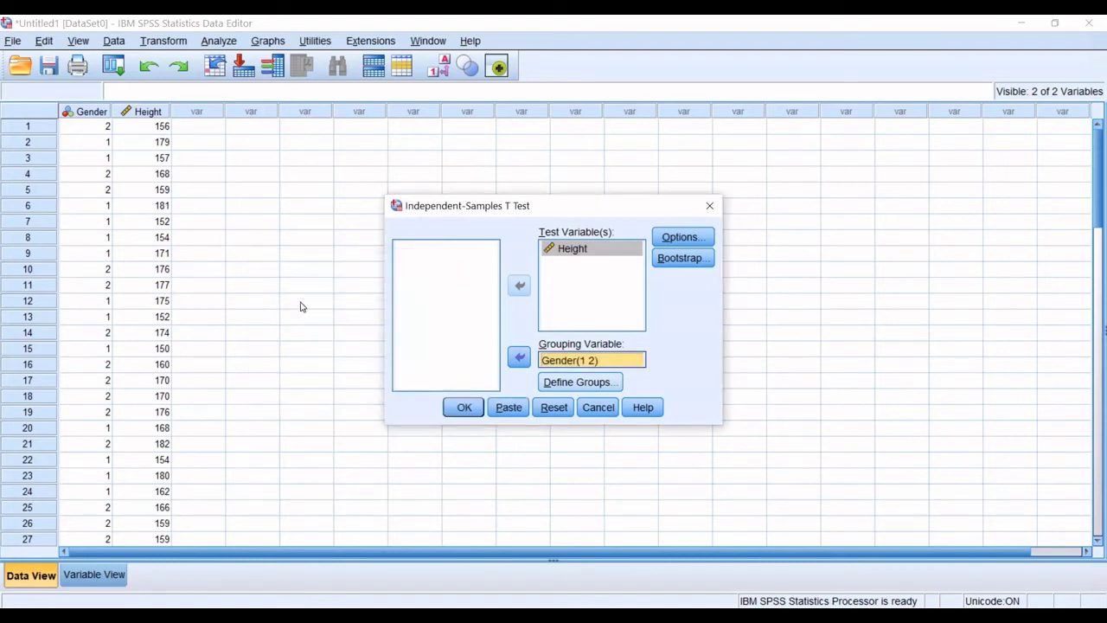
- Run the t-test and select the Independent Samples Test table showing Sig. (2-tailed) .025
left_click(459, 408)
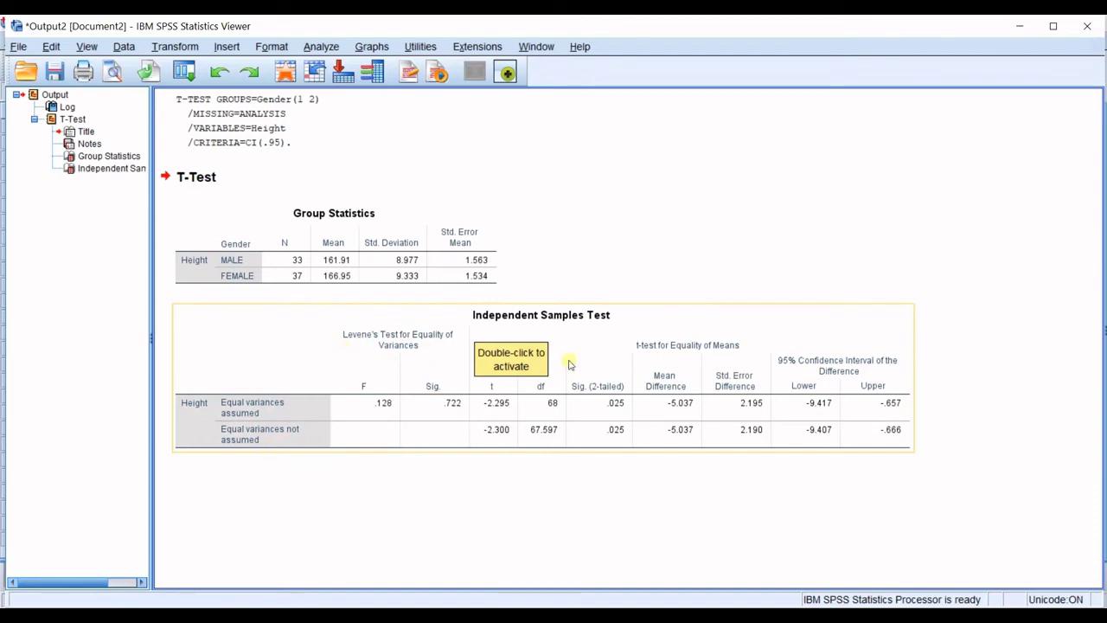
left_click(443, 454)
left_click(443, 444)
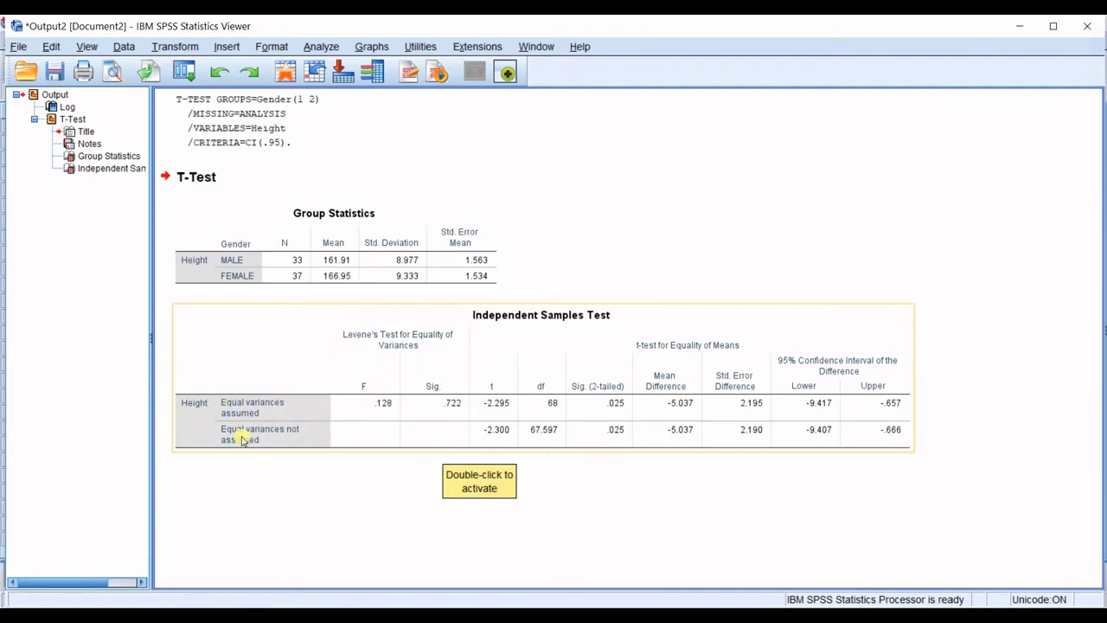
- Launch Paint from Start search and place its restored window below the SPSS results table
key("super")
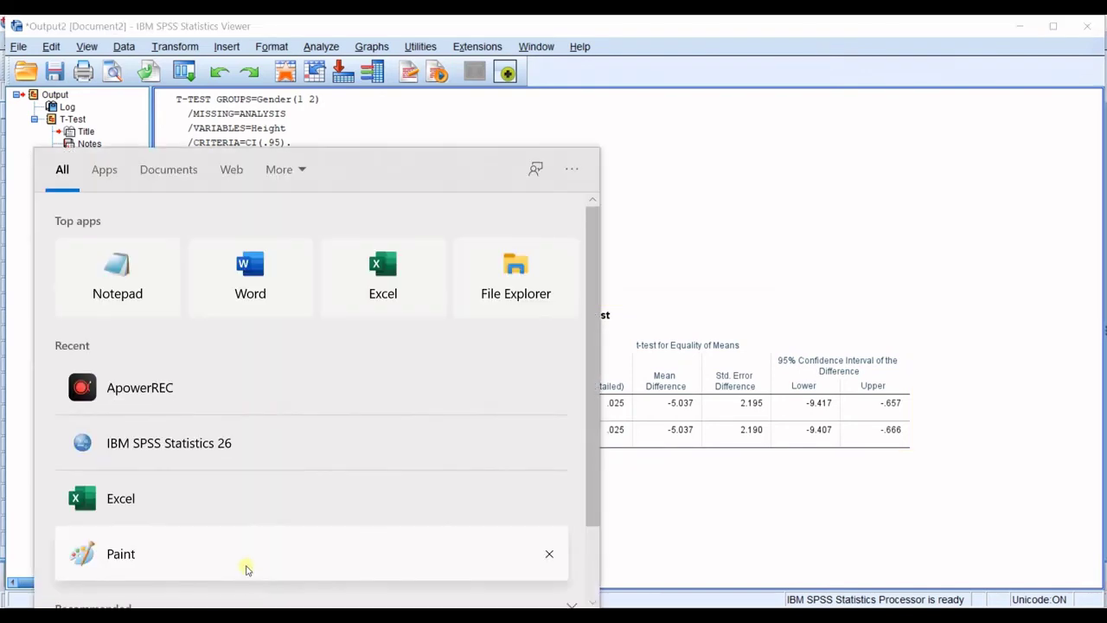
type("p")
left_click(137, 261)
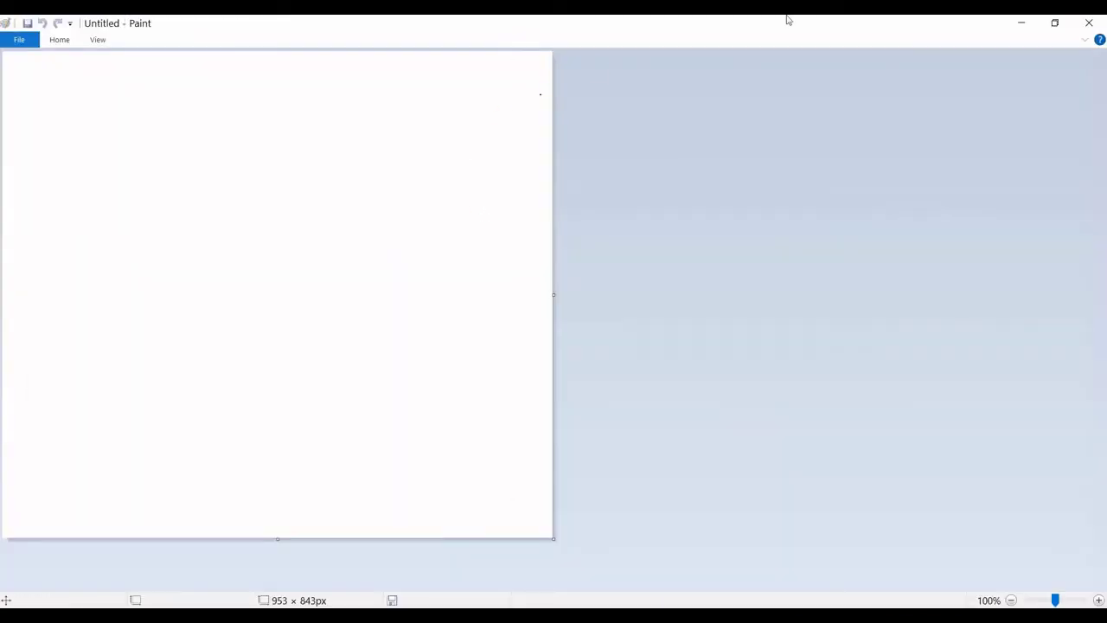
left_click(1052, 22)
left_click_drag(731, 54, 781, 60)
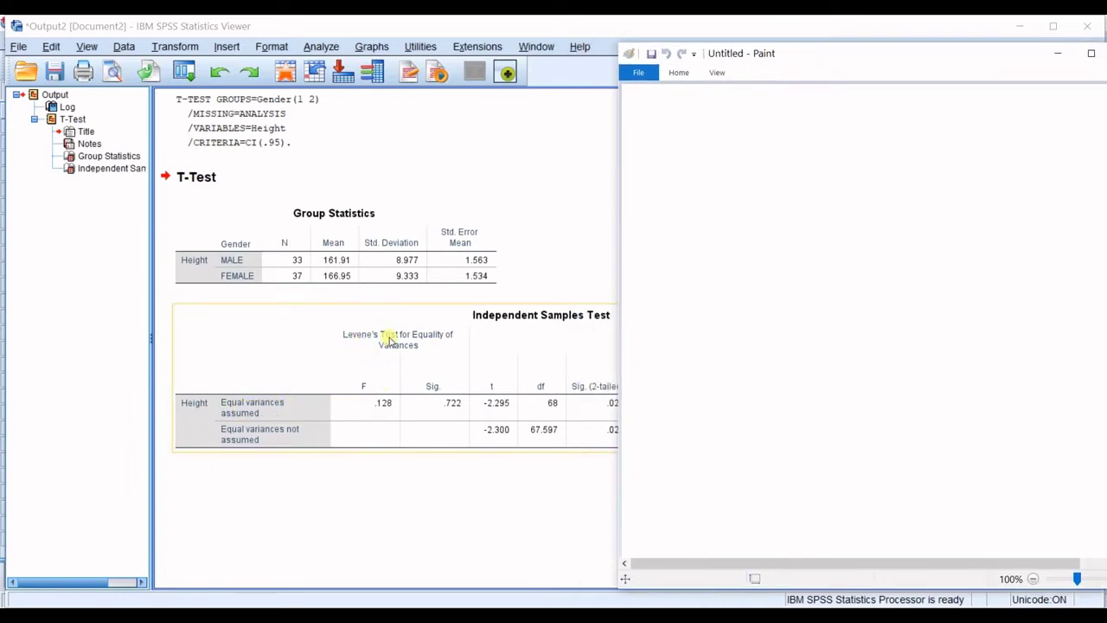
mouse_move(826, 52)
left_mouse_down()
mouse_move(845, 378)
mouse_move(724, 511)
mouse_move(740, 510)
left_mouse_up()
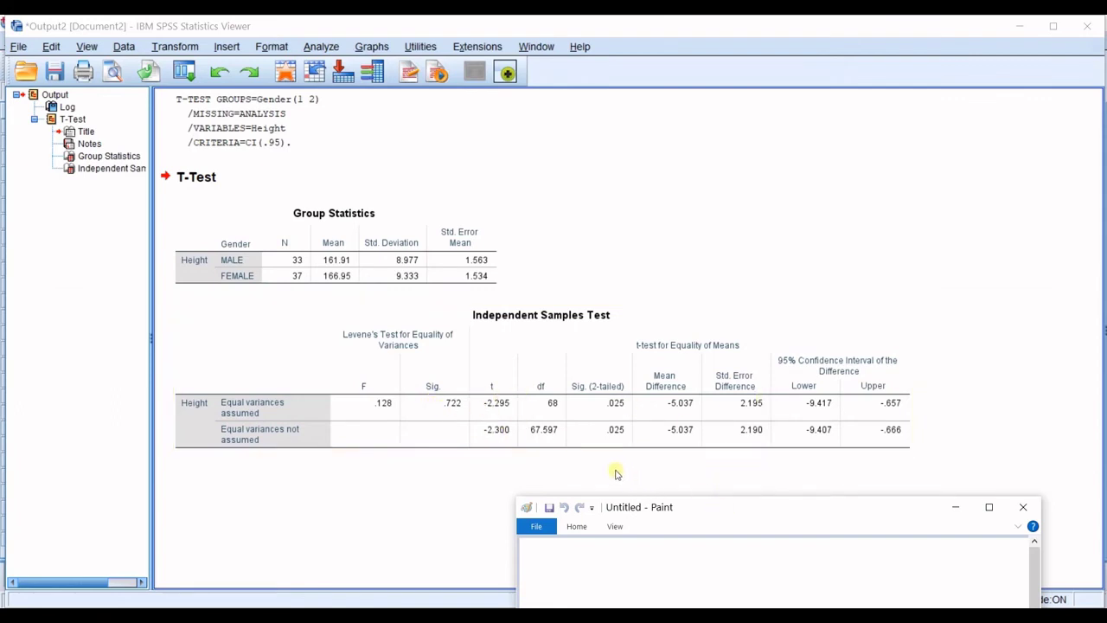
- Handwrite Levene's hypotheses H0: VarA = VarB and Ha: VarA ≠ VarB on the canvas
mouse_move(688, 500)
left_mouse_down()
mouse_move(709, 126)
mouse_move(801, 65)
left_mouse_up()
left_click_drag(632, 149, 657, 345)
mouse_move(684, 149)
left_mouse_down()
mouse_move(685, 195)
mouse_move(705, 201)
left_mouse_up()
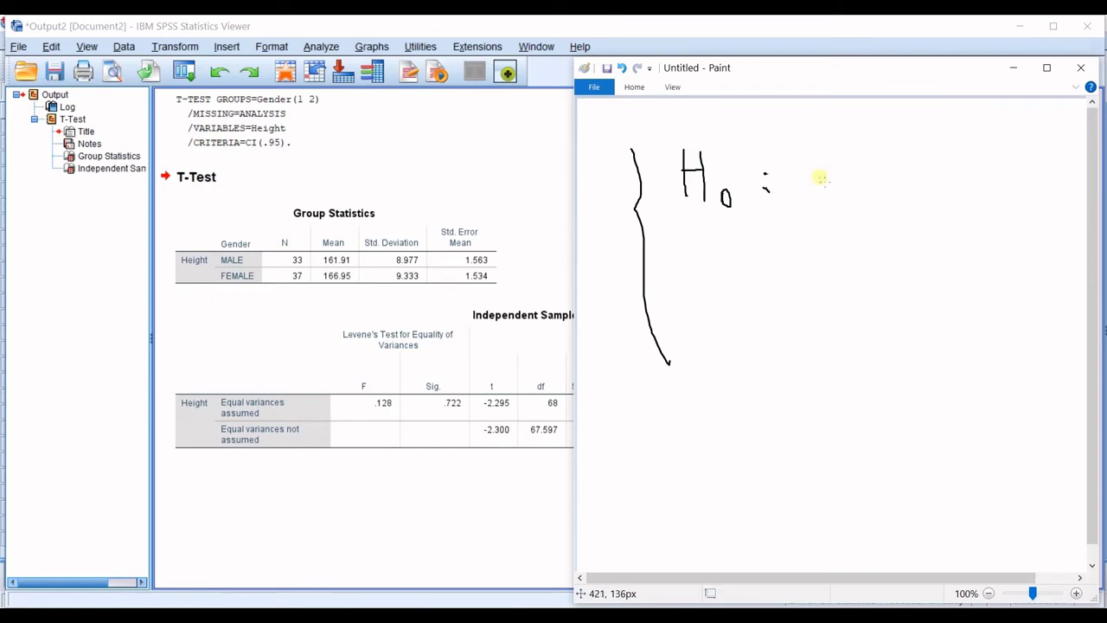
left_click_drag(804, 153, 829, 152)
mouse_move(860, 203)
left_mouse_down()
mouse_move(872, 182)
mouse_move(884, 191)
mouse_move(1010, 159)
left_mouse_up()
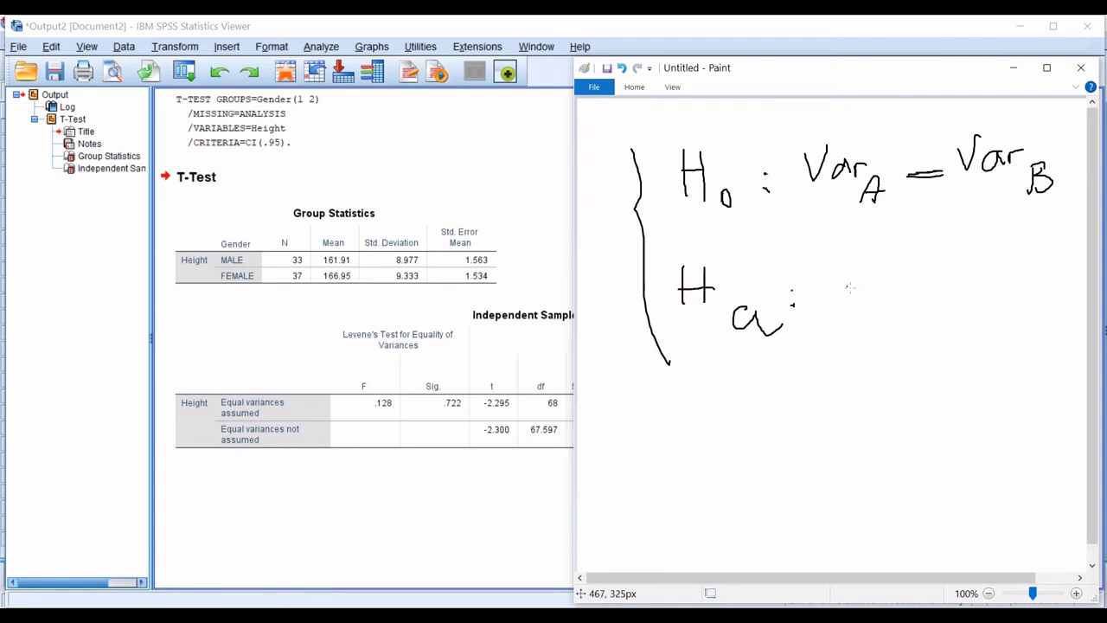
left_click_drag(892, 296, 912, 277)
left_click_drag(901, 339, 915, 342)
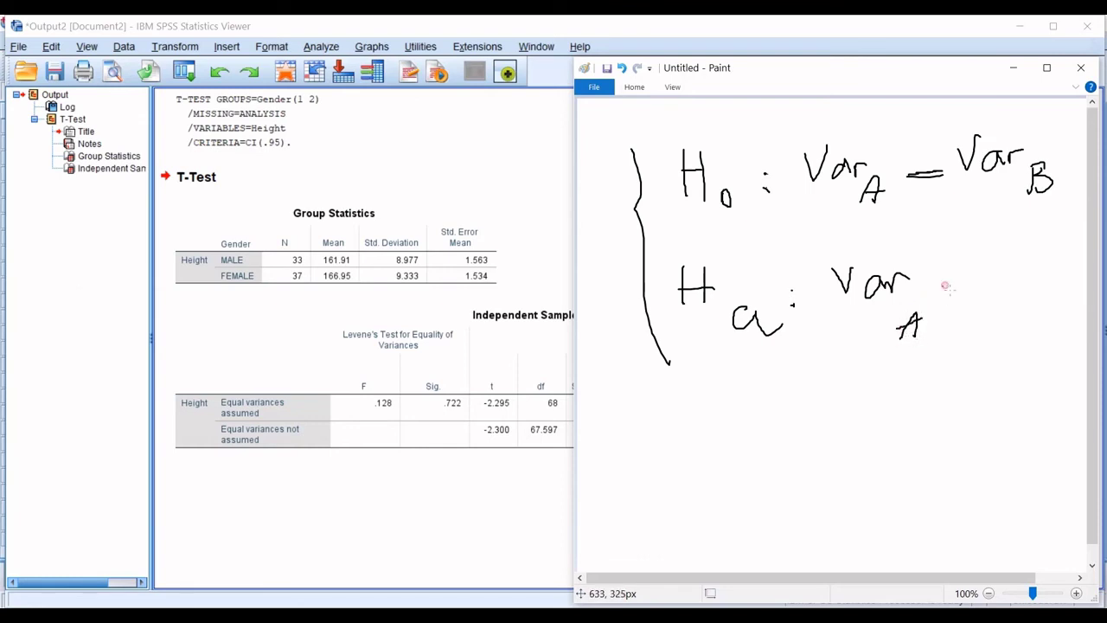
left_click_drag(958, 260, 948, 304)
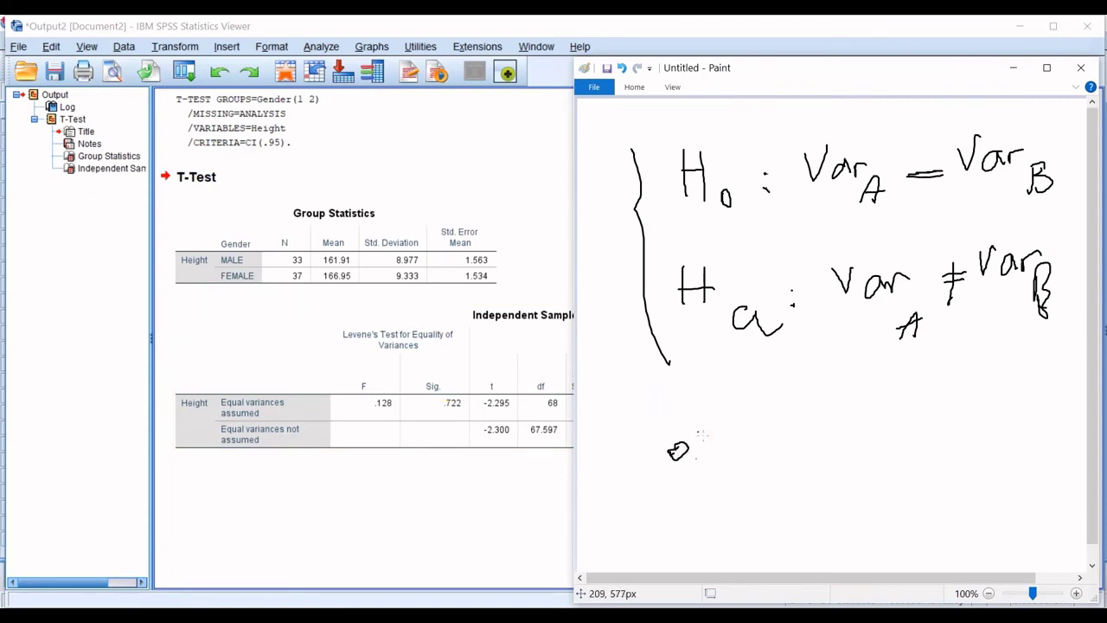
- Write 0.72 > .05 and tick the null hypothesis with a check mark
mouse_move(701, 448)
left_mouse_down()
mouse_move(726, 435)
mouse_move(751, 468)
left_mouse_up()
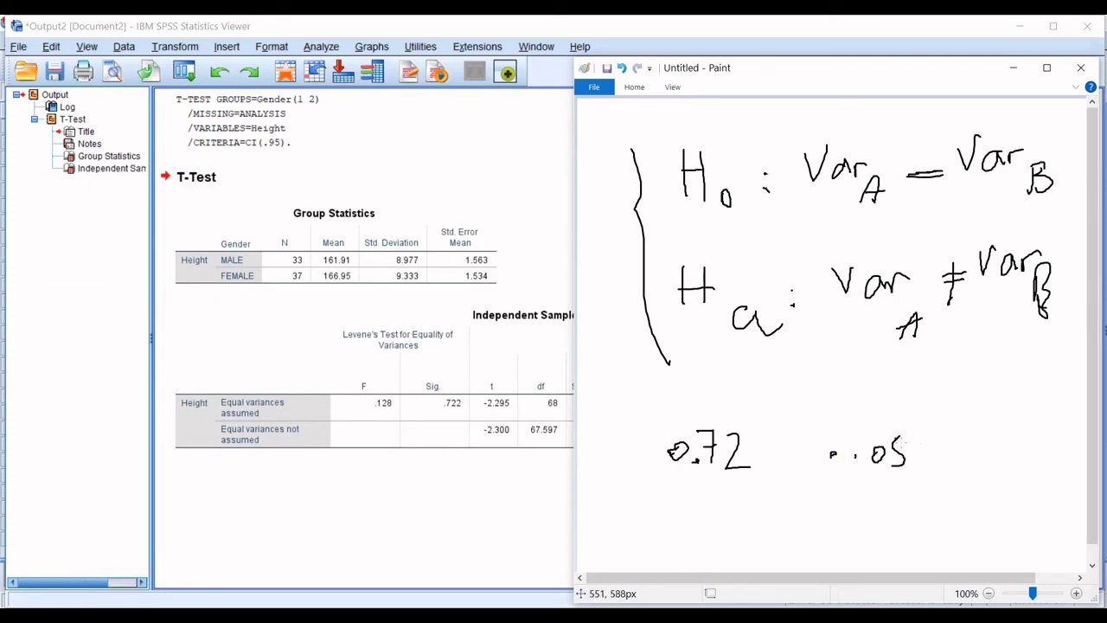
left_click_drag(900, 438, 915, 433)
left_click(845, 442)
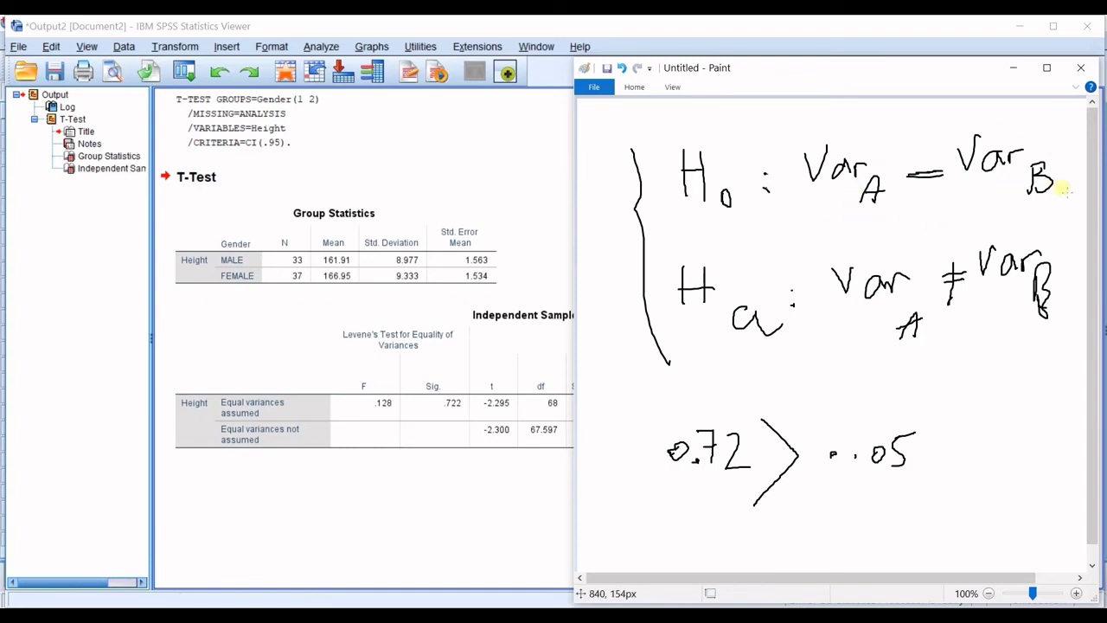
left_click_drag(1000, 184, 1078, 140)
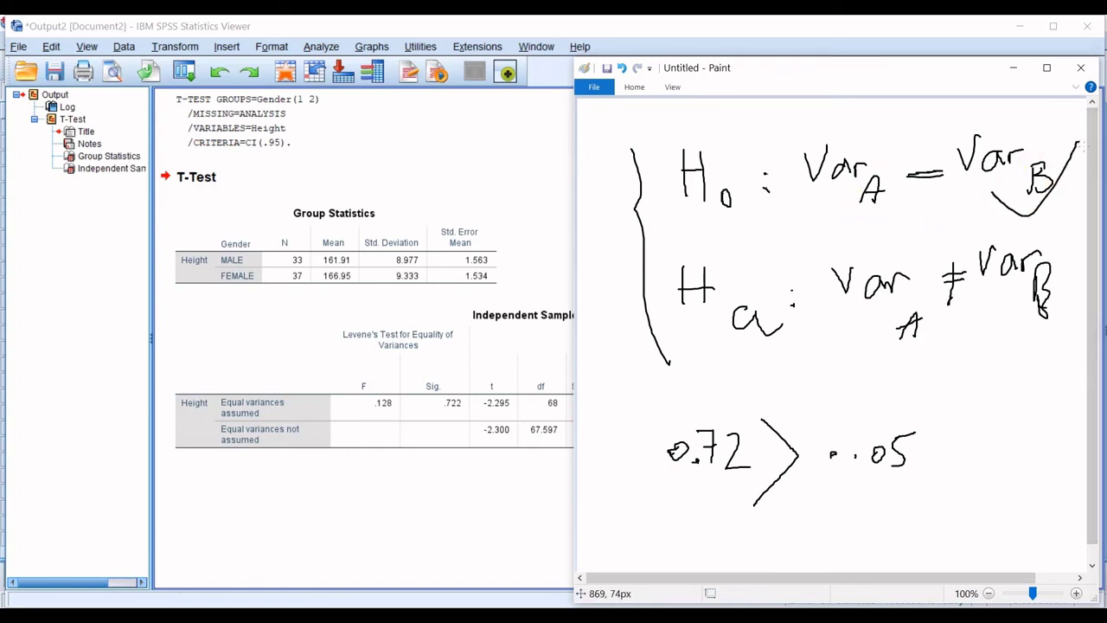
- Minimize Paint to view the full t-test table, then undo the notes back to the brace and H0
left_click(1013, 67)
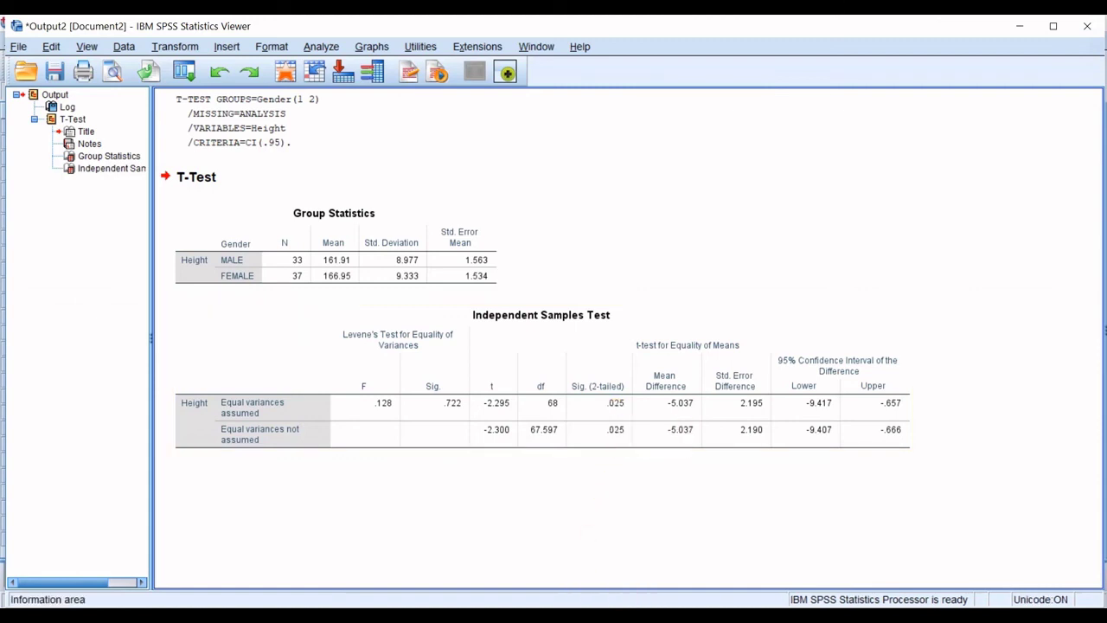
key("alt+Tab")
key("ctrl+z")
key("ctrl+z")
key("ctrl+z")
key("ctrl+z")
key("ctrl+z")
key("ctrl+z")
key("ctrl+z")
key("ctrl+z")
key("ctrl+z")
key("ctrl+z")
key("ctrl+z")
key("ctrl+z")
key("ctrl+z")
key("ctrl+z")
key("ctrl+z")
key("ctrl+z")
key("ctrl+z")
key("ctrl+z")
key("ctrl+z")
key("ctrl+z")
key("ctrl+z")
key("ctrl+z")
key("ctrl+z")
key("ctrl+z")
key("ctrl+z")
key("ctrl+z")
key("ctrl+z")
key("ctrl+z")
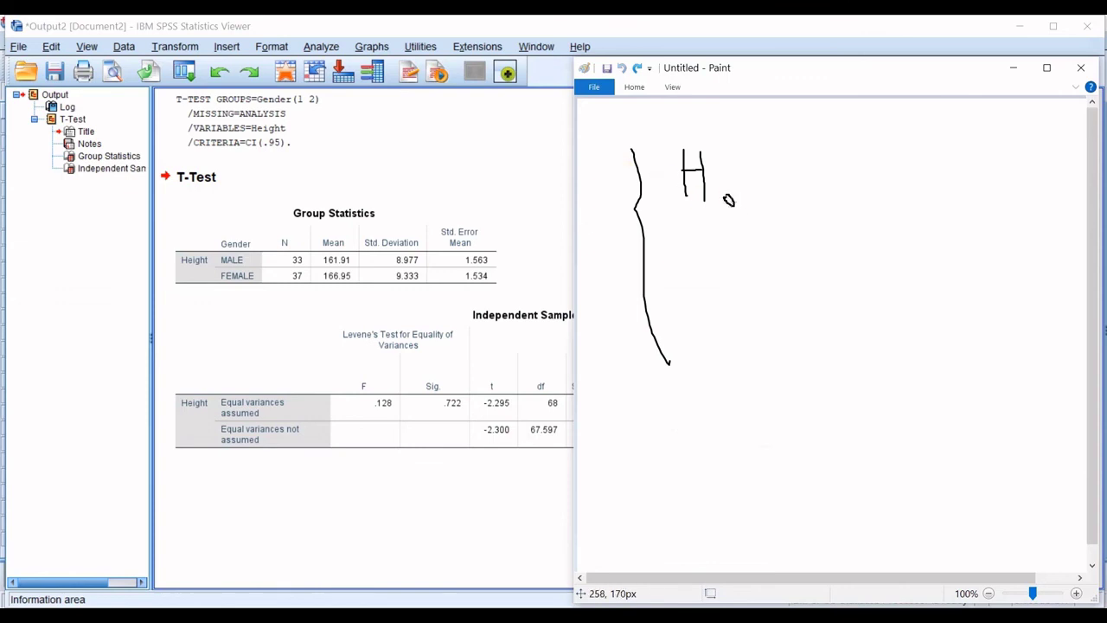
- Handwrite H0: μ1 = μ2 and Ha: μ1 ≠ μ2, then start a P = line below them
left_click(765, 181)
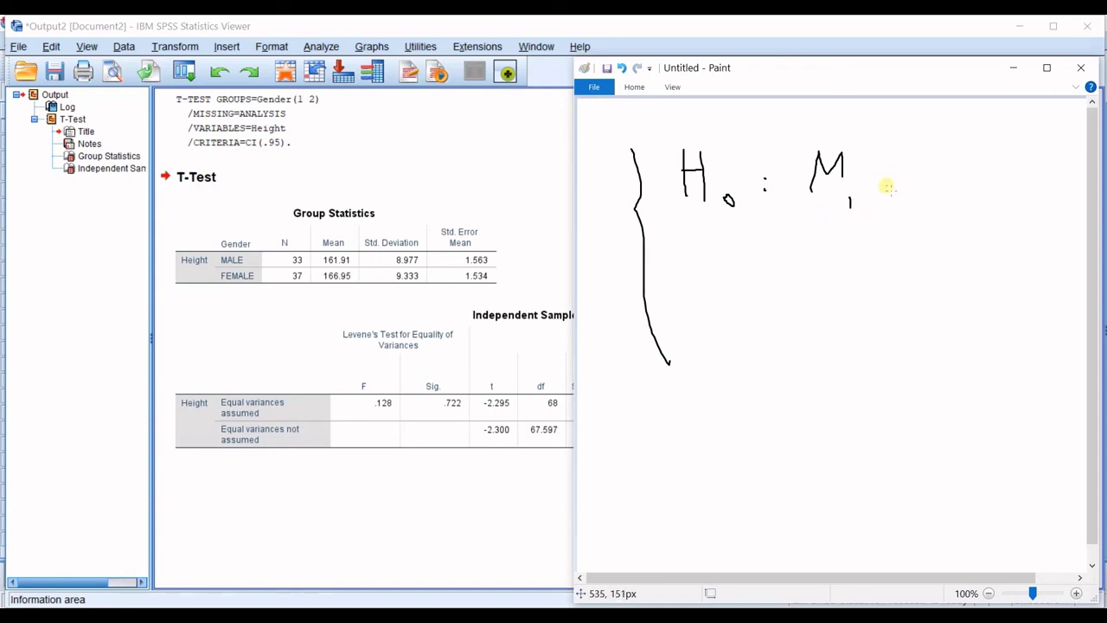
left_click_drag(882, 177, 905, 176)
mouse_move(919, 207)
left_mouse_down()
mouse_move(881, 177)
mouse_move(932, 156)
left_mouse_up()
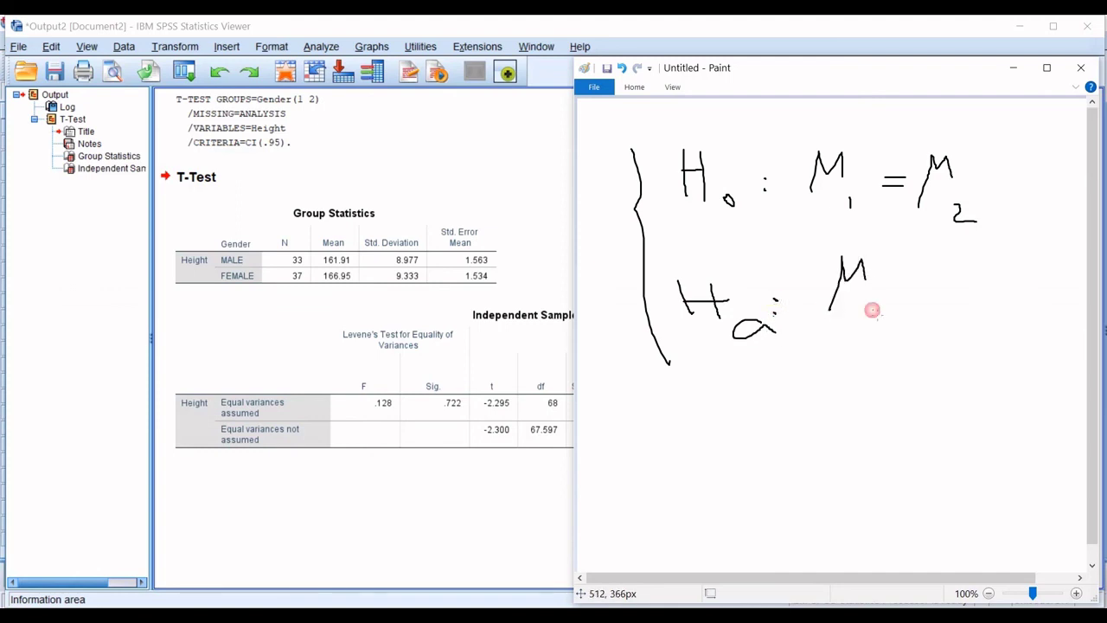
mouse_move(910, 281)
left_mouse_down()
mouse_move(959, 285)
mouse_move(928, 323)
mouse_move(1016, 259)
left_mouse_up()
left_click_drag(1027, 300, 1044, 329)
mouse_move(813, 74)
left_mouse_down()
mouse_move(829, 279)
mouse_move(858, 110)
mouse_move(780, 53)
mouse_move(211, 15)
mouse_move(240, 33)
left_mouse_up()
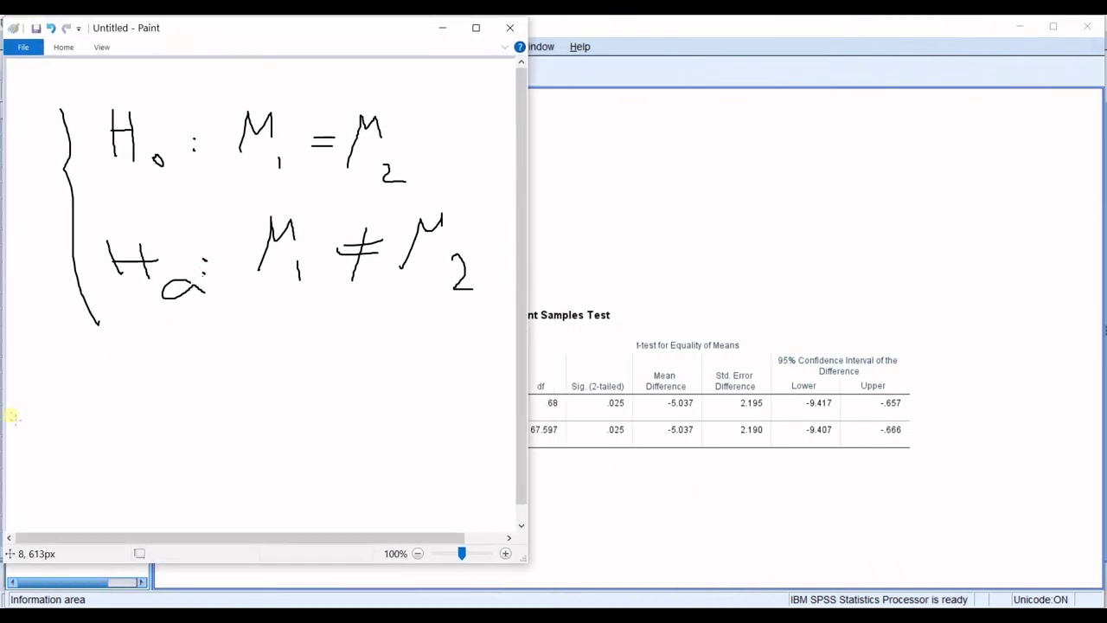
mouse_move(45, 384)
left_mouse_down()
mouse_move(41, 413)
mouse_move(169, 418)
mouse_move(169, 436)
mouse_move(230, 435)
left_mouse_up()
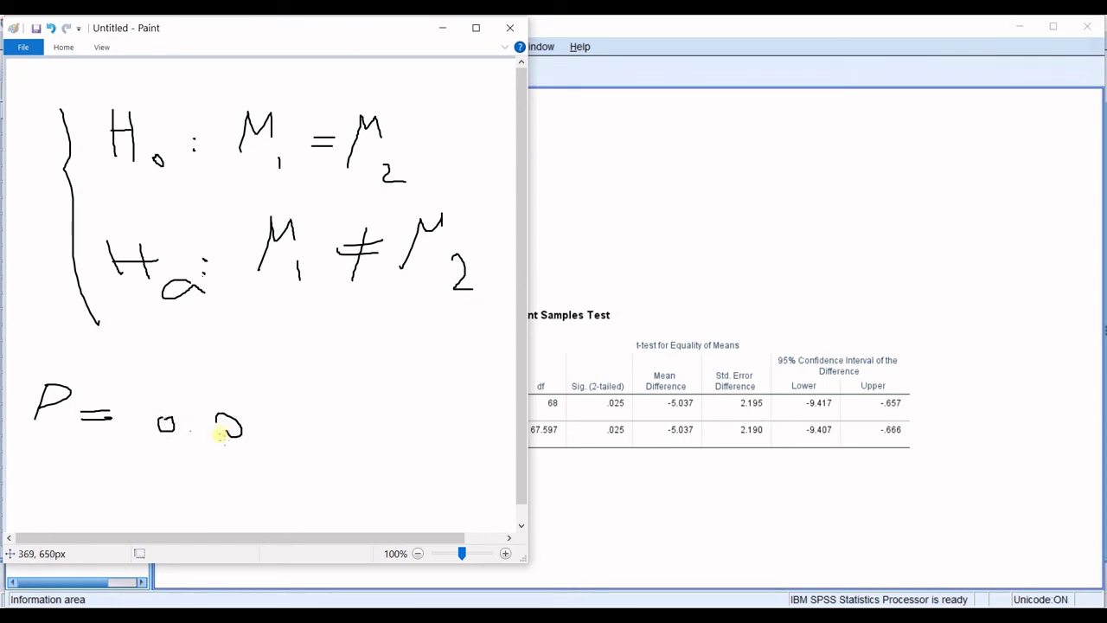
- Pencil in P = 0.025 < 0.05, an α beside H0, and a tick on Ha
key("ctrl+z")
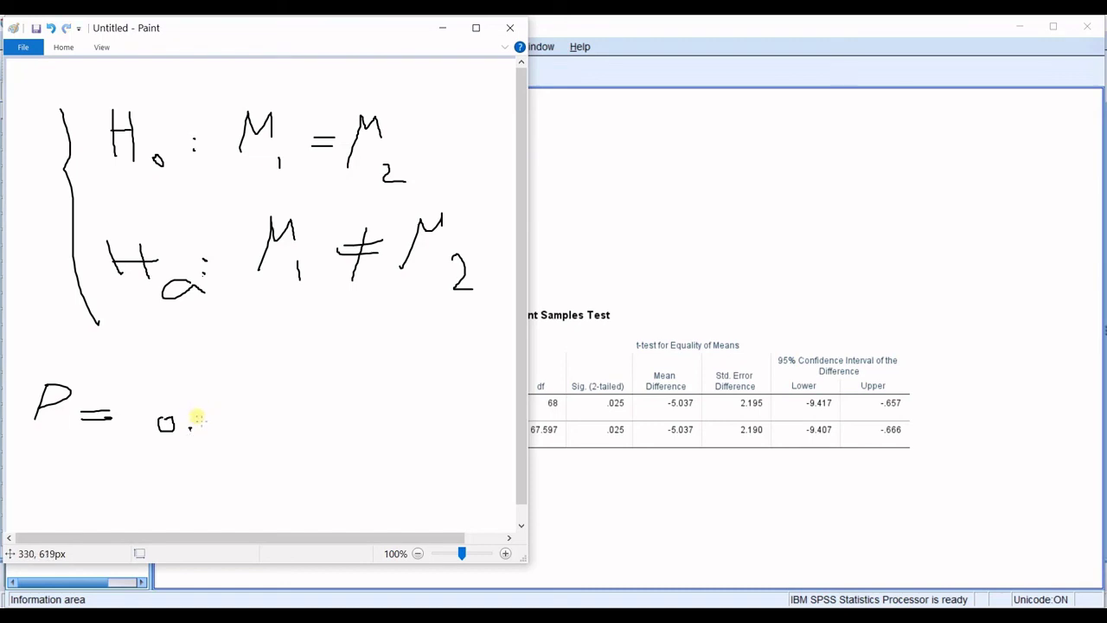
mouse_move(213, 413)
left_mouse_down()
mouse_move(203, 425)
mouse_move(213, 413)
mouse_move(256, 435)
left_mouse_up()
mouse_move(274, 404)
left_mouse_down()
mouse_move(285, 446)
mouse_move(300, 407)
left_mouse_up()
mouse_move(396, 419)
left_mouse_down()
mouse_move(439, 439)
mouse_move(424, 424)
left_mouse_up()
mouse_move(449, 411)
left_mouse_down()
mouse_move(474, 429)
mouse_move(461, 443)
mouse_move(490, 403)
left_mouse_up()
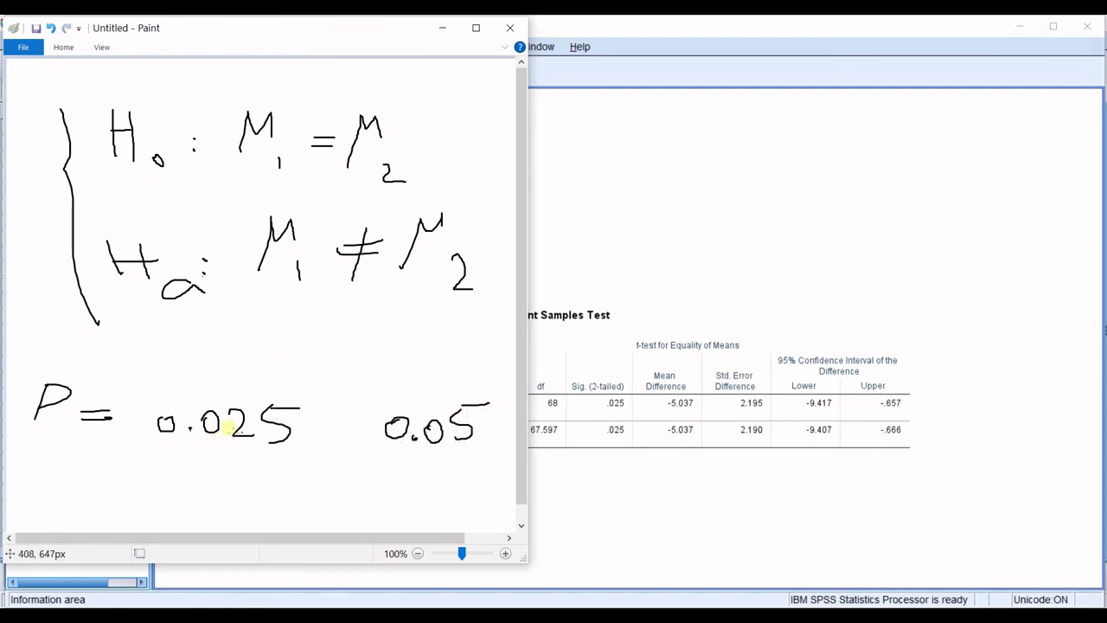
mouse_move(353, 405)
left_mouse_down()
mouse_move(307, 447)
mouse_move(355, 472)
left_mouse_up()
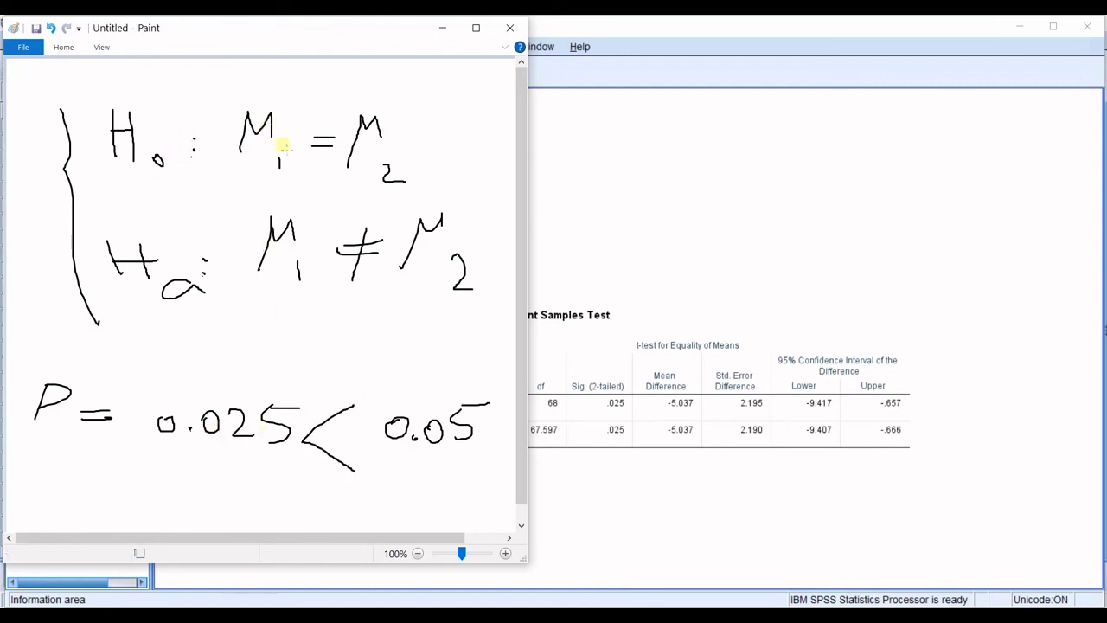
mouse_move(468, 116)
left_mouse_down()
mouse_move(454, 135)
mouse_move(481, 138)
left_mouse_up()
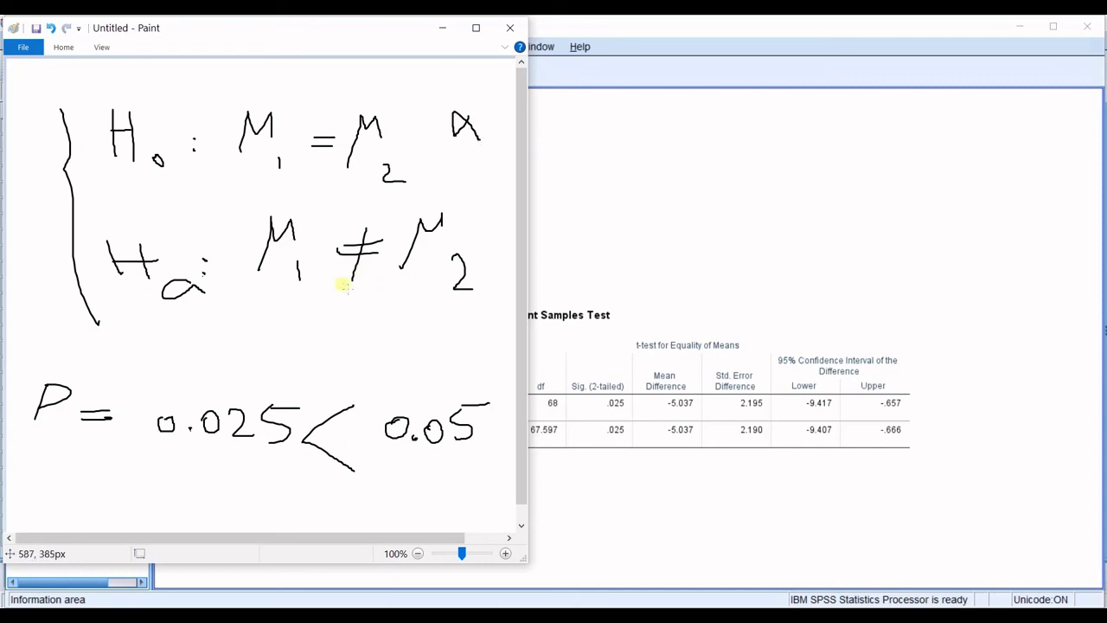
mouse_move(313, 310)
left_mouse_down()
mouse_move(365, 322)
mouse_move(490, 237)
left_mouse_up()
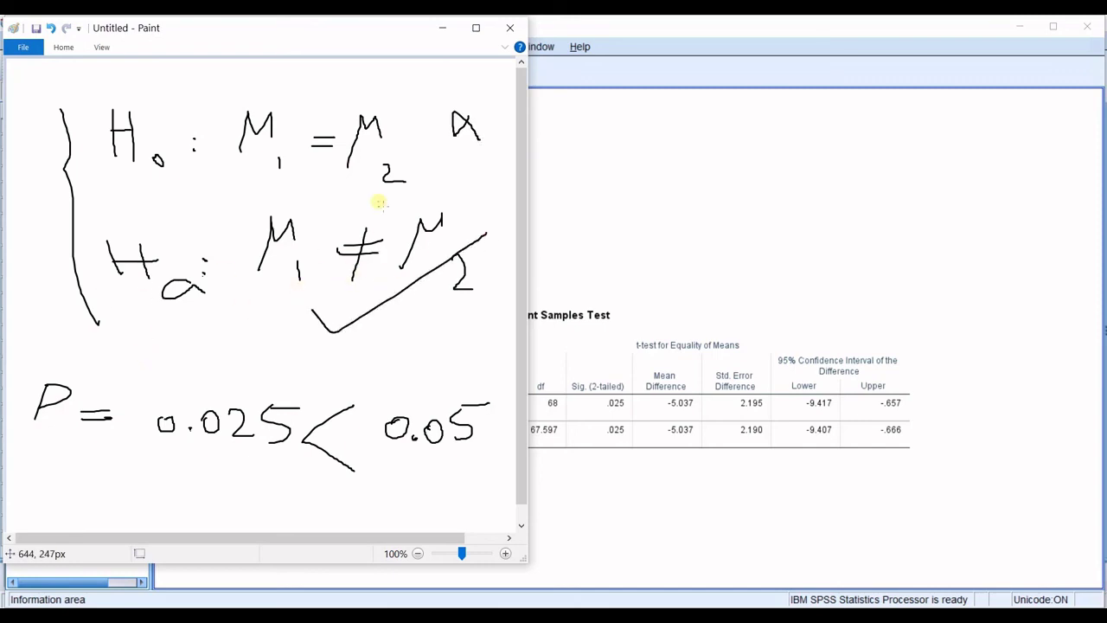
- Minimize Paint to show the T-Test output with group means 161.91 and 166.95
left_click(440, 35)
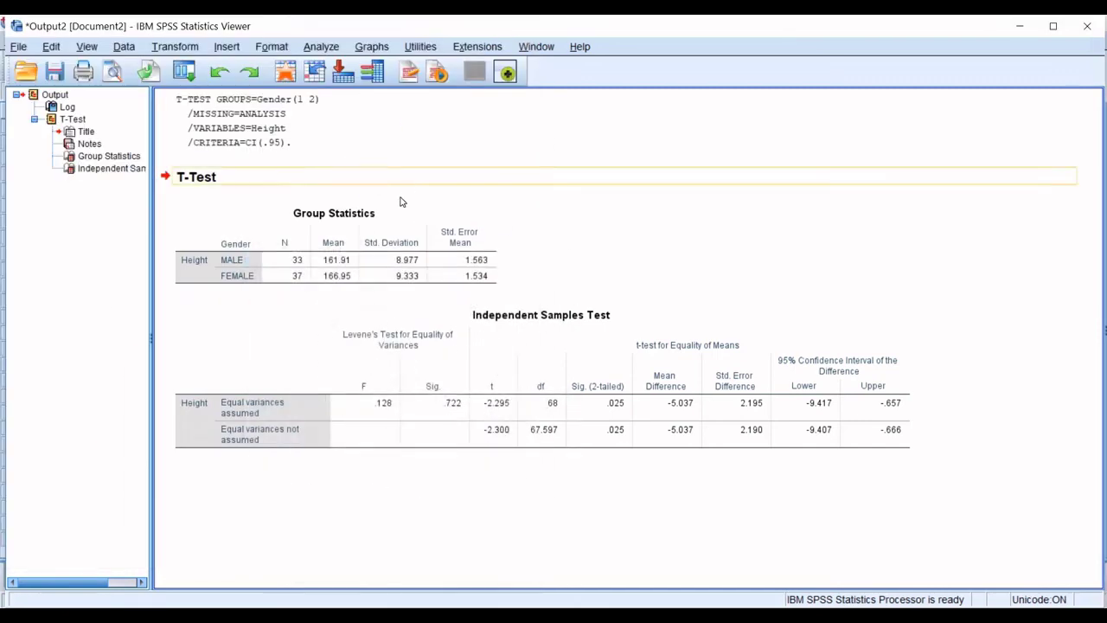